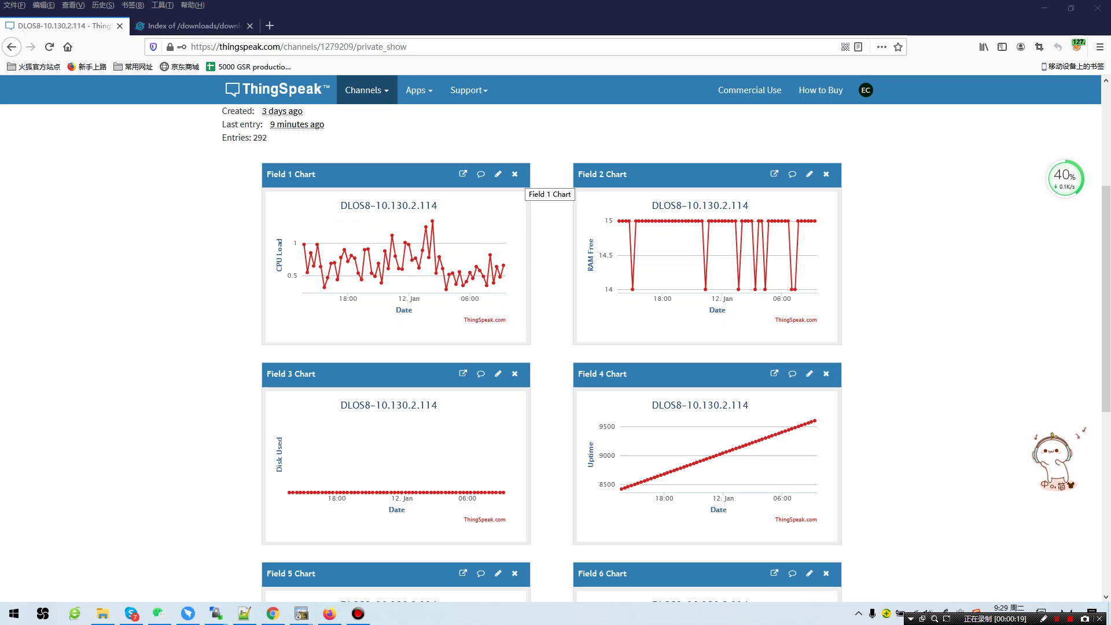
{"action": "scroll", "coordinate": [391, 260], "scroll_direction": "down", "scroll_amount": 1}
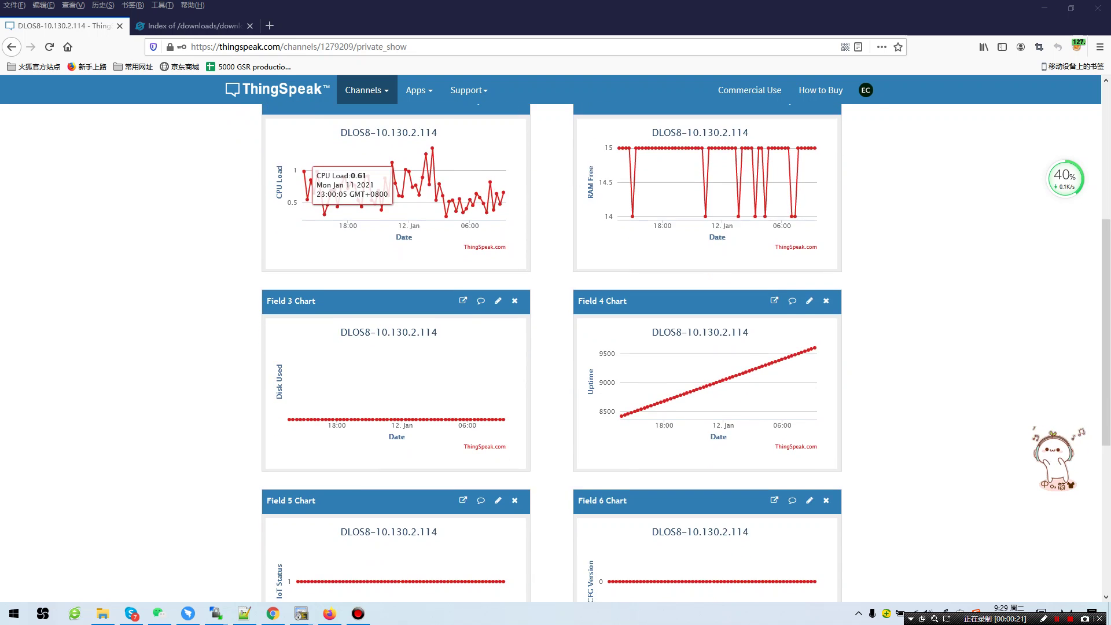
{"action": "scroll", "coordinate": [391, 260], "scroll_direction": "up", "scroll_amount": 3}
{"action": "scroll", "coordinate": [391, 261], "scroll_direction": "up", "scroll_amount": 2}
{"action": "scroll", "coordinate": [391, 260], "scroll_direction": "up", "scroll_amount": 2}
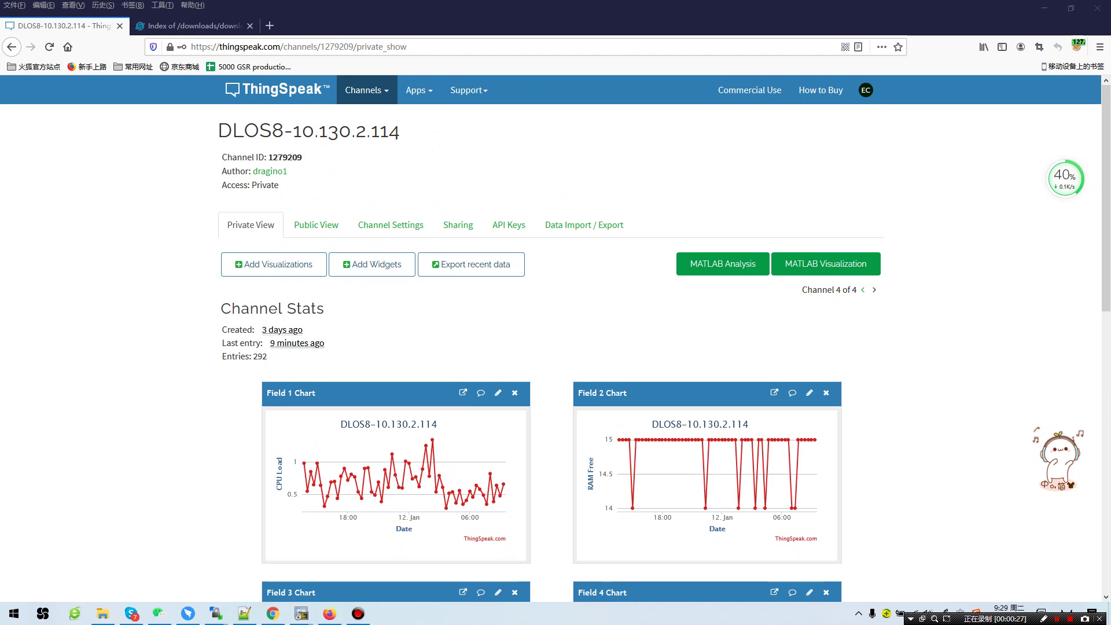
{"action": "scroll", "coordinate": [392, 434], "scroll_direction": "down", "scroll_amount": 3}
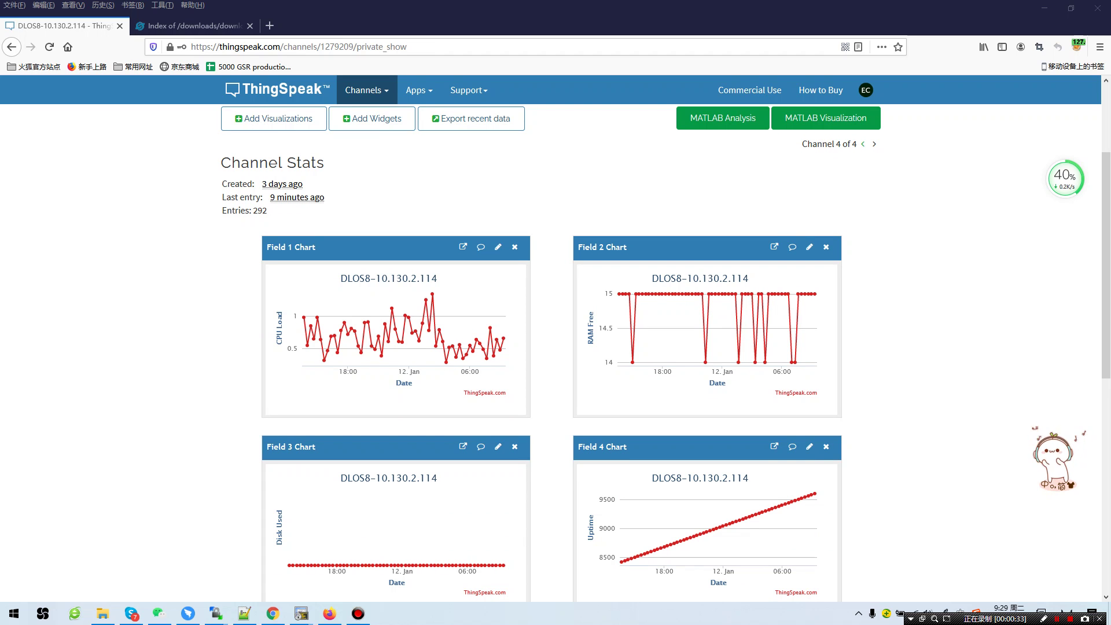
{"action": "scroll", "coordinate": [391, 348], "scroll_direction": "down", "scroll_amount": 3}
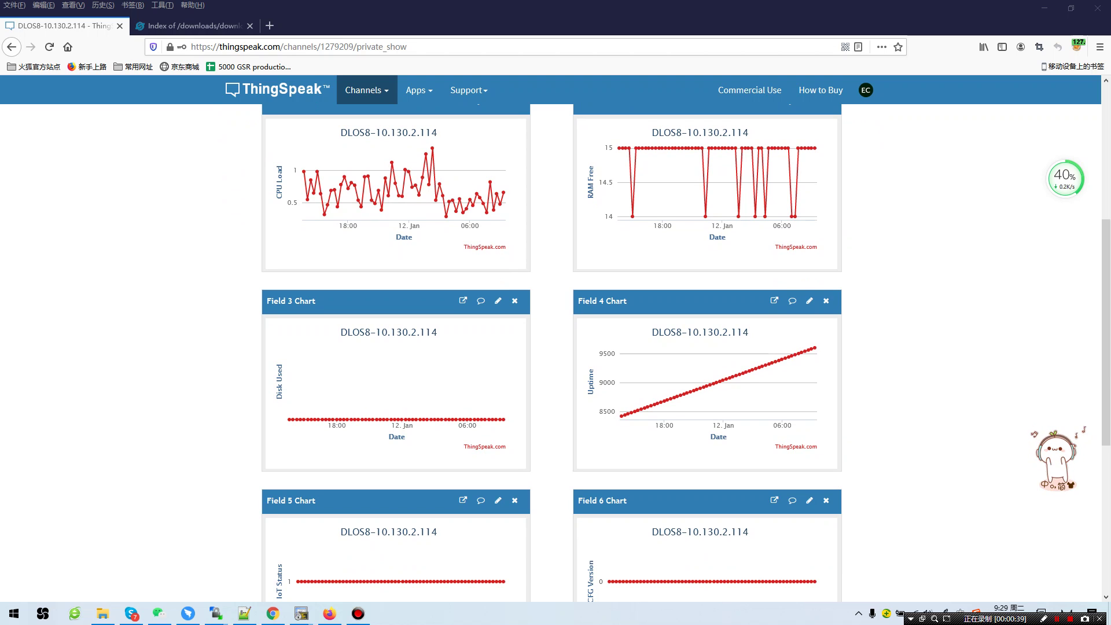
{"action": "scroll", "coordinate": [396, 399], "scroll_direction": "down", "scroll_amount": 3}
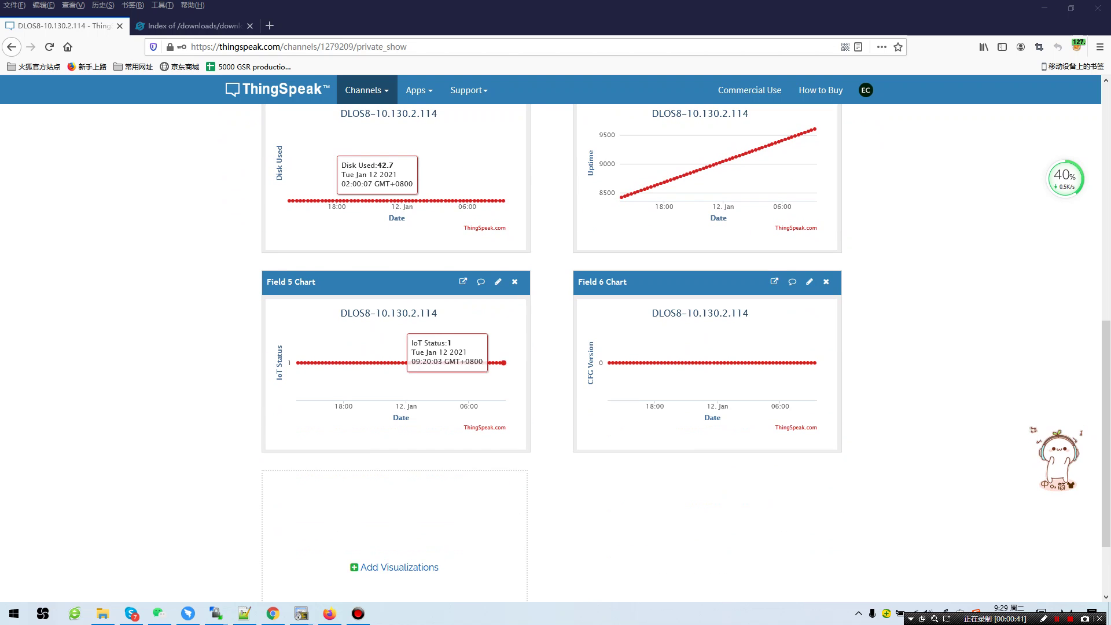
{"action": "scroll", "coordinate": [397, 400], "scroll_direction": "down", "scroll_amount": 1}
{"action": "scroll", "coordinate": [461, 392], "scroll_direction": "up", "scroll_amount": 1}
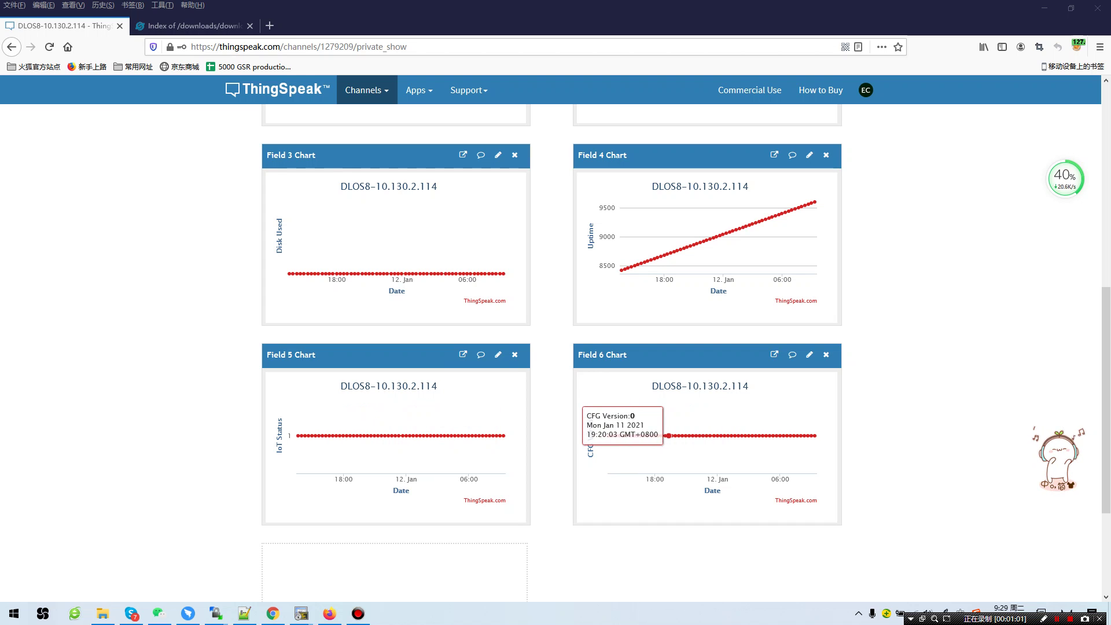
{"action": "scroll", "coordinate": [677, 435], "scroll_direction": "up", "scroll_amount": 4}
{"action": "scroll", "coordinate": [677, 435], "scroll_direction": "up", "scroll_amount": 4}
{"action": "scroll", "coordinate": [678, 435], "scroll_direction": "up", "scroll_amount": 4}
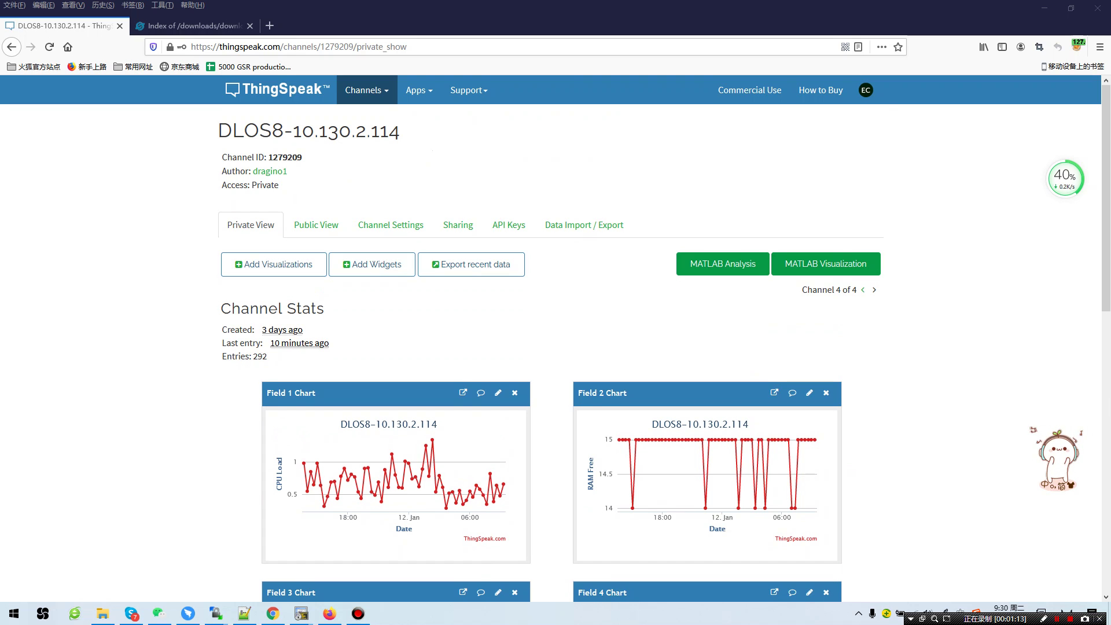
- View the channel settings and select the full channel name DLOS8-10.130.2.114
{"action": "left_click", "coordinate": [391, 226]}
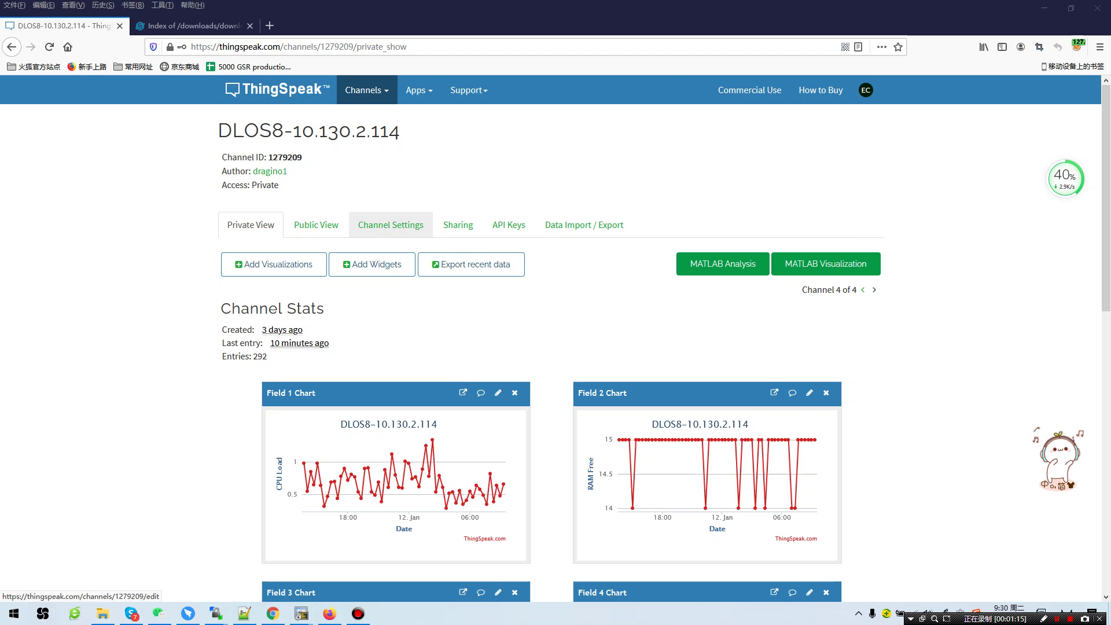
{"action": "scroll", "coordinate": [556, 347], "scroll_direction": "down", "scroll_amount": 2}
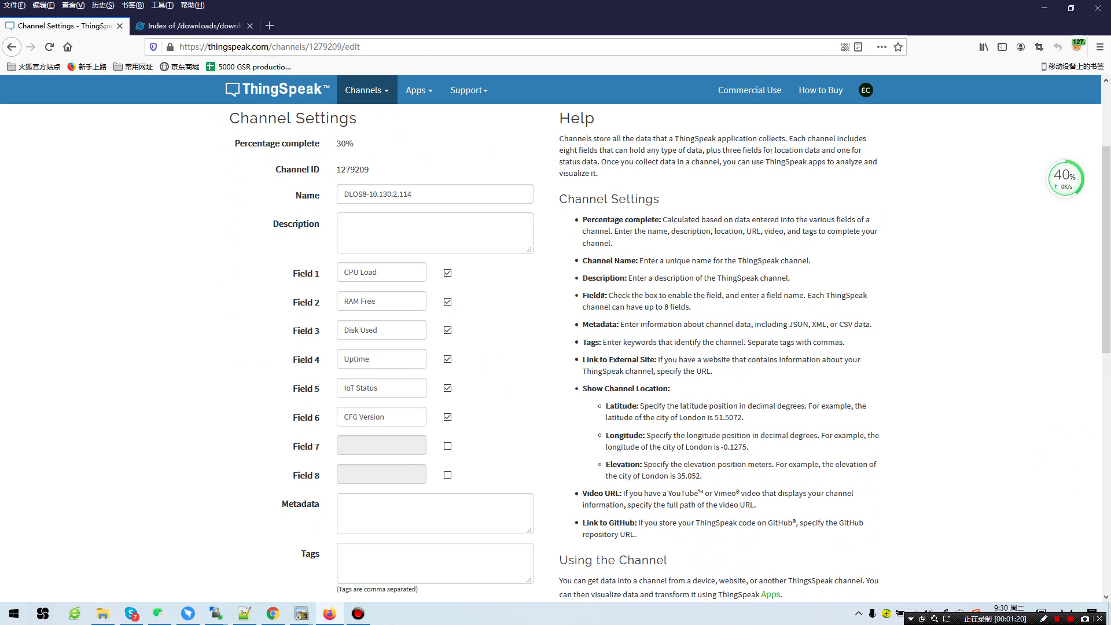
{"action": "left_click_drag", "start_coordinate": [416, 194], "coordinate": [340, 193]}
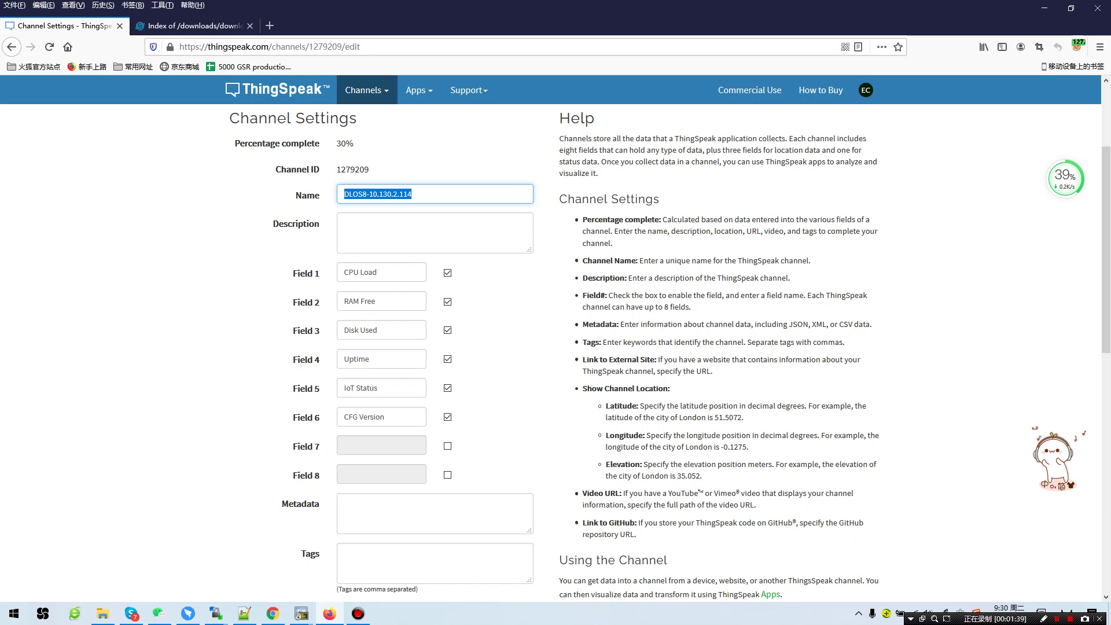
{"action": "scroll", "coordinate": [296, 348], "scroll_direction": "up", "scroll_amount": 3}
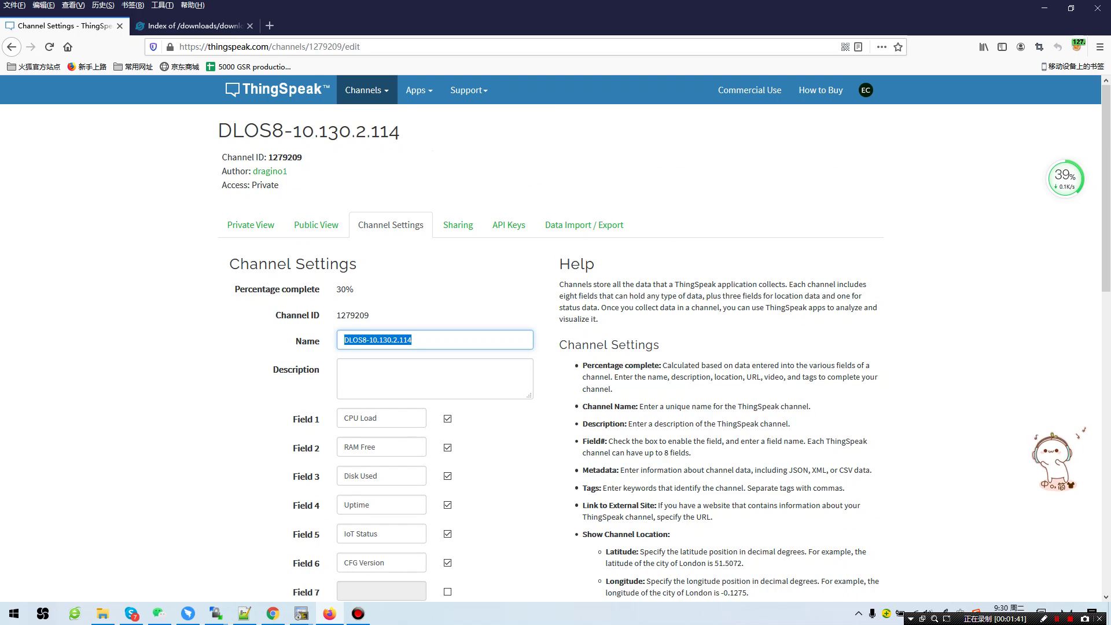
- Return to the channel's private view charts, then bring the gateway's SecureCRT session forward
{"action": "left_click", "coordinate": [251, 225]}
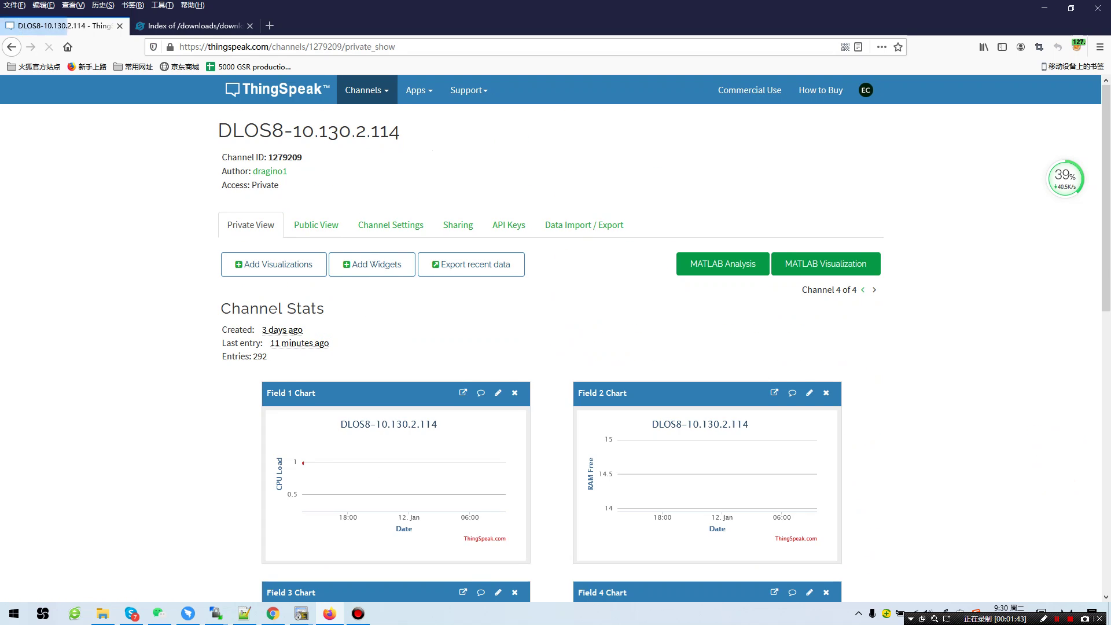
{"action": "scroll", "coordinate": [556, 348], "scroll_direction": "down", "scroll_amount": 3}
{"action": "scroll", "coordinate": [556, 348], "scroll_direction": "down", "scroll_amount": 2}
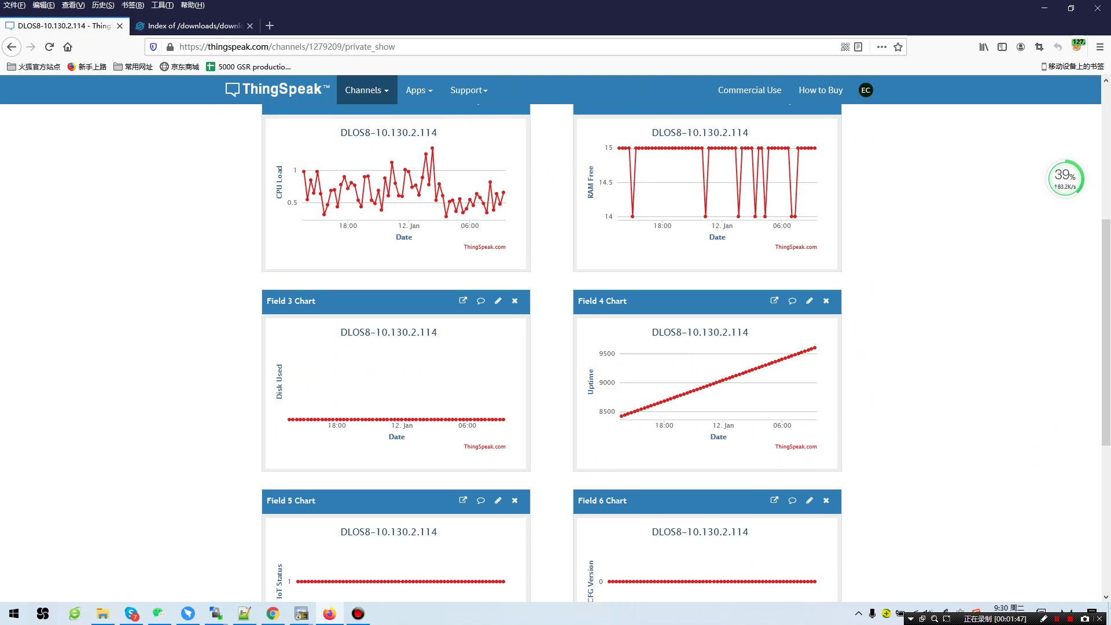
{"action": "scroll", "coordinate": [391, 191], "scroll_direction": "up", "scroll_amount": 1}
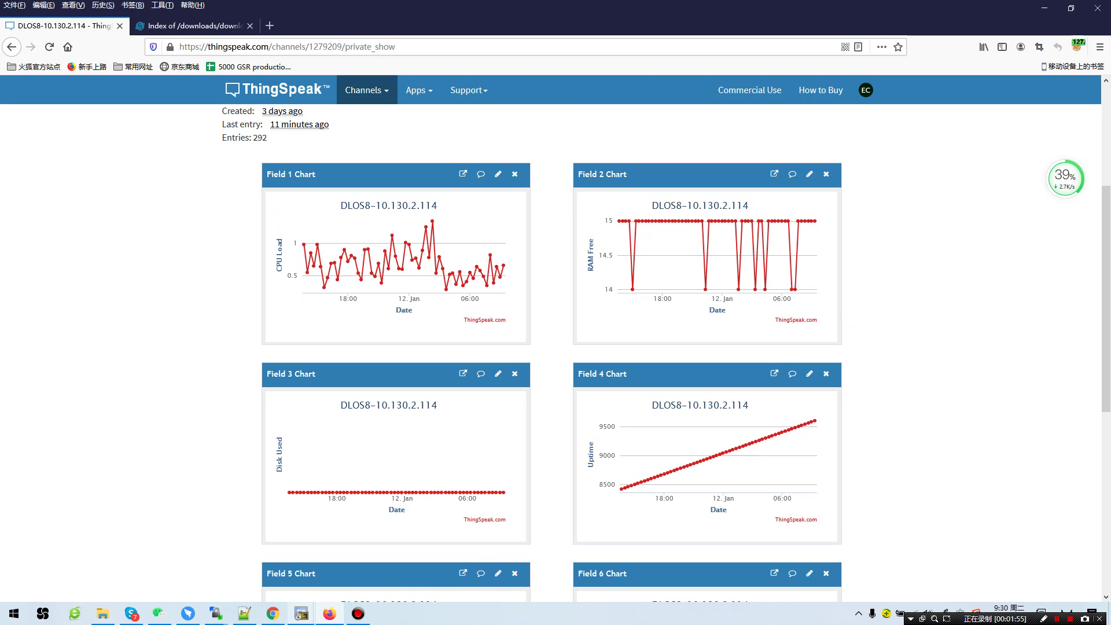
{"action": "left_click", "coordinate": [363, 560]}
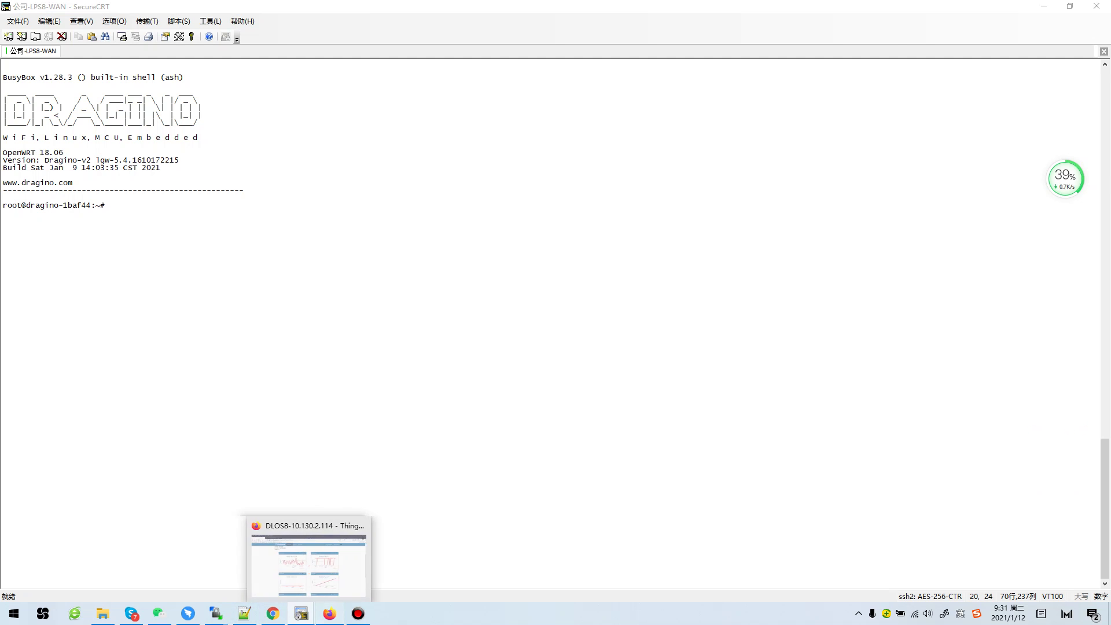
- Switch Firefox to the Dragino customized_script downloads index page
{"action": "left_click", "coordinate": [329, 614]}
{"action": "left_click", "coordinate": [196, 25]}
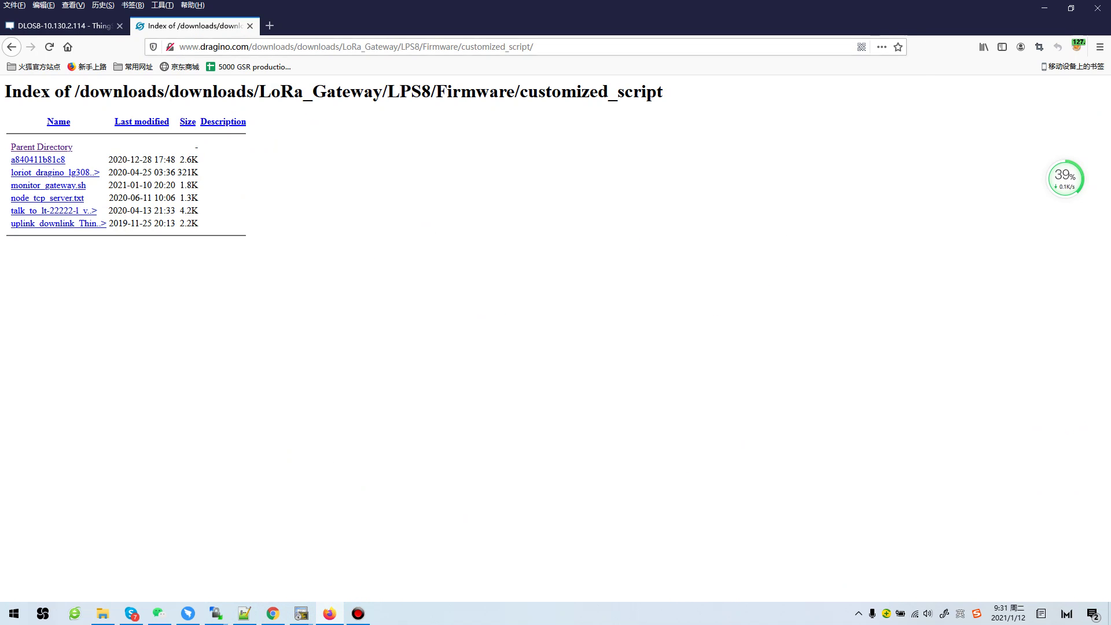
{"action": "left_click", "coordinate": [347, 46]}
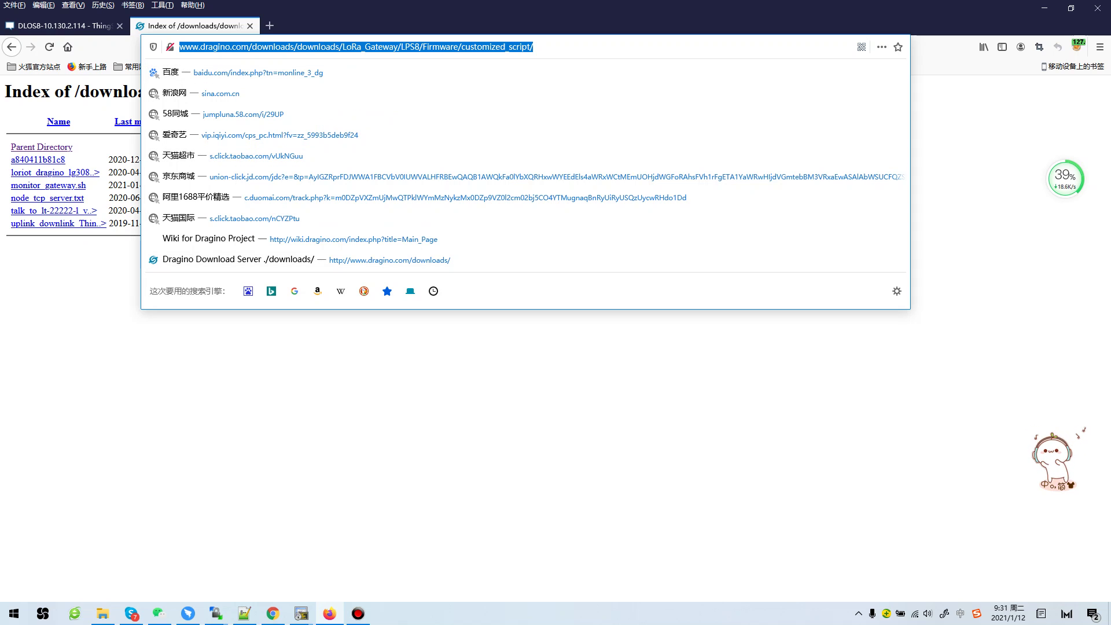
{"action": "key", "text": "Escape"}
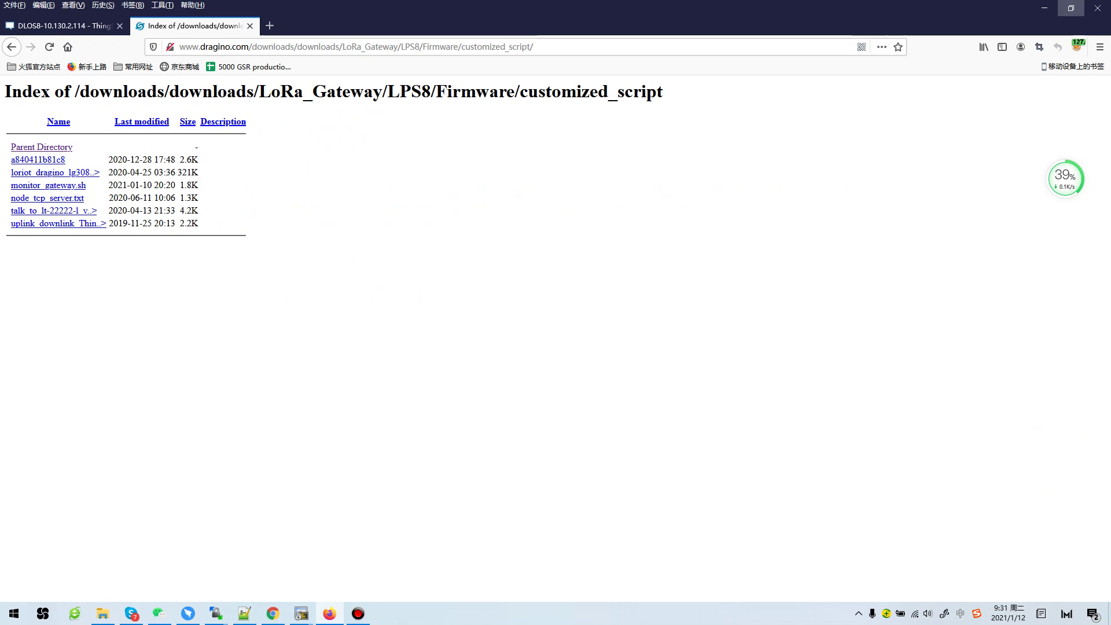
{"action": "key", "text": "ctrl+l"}
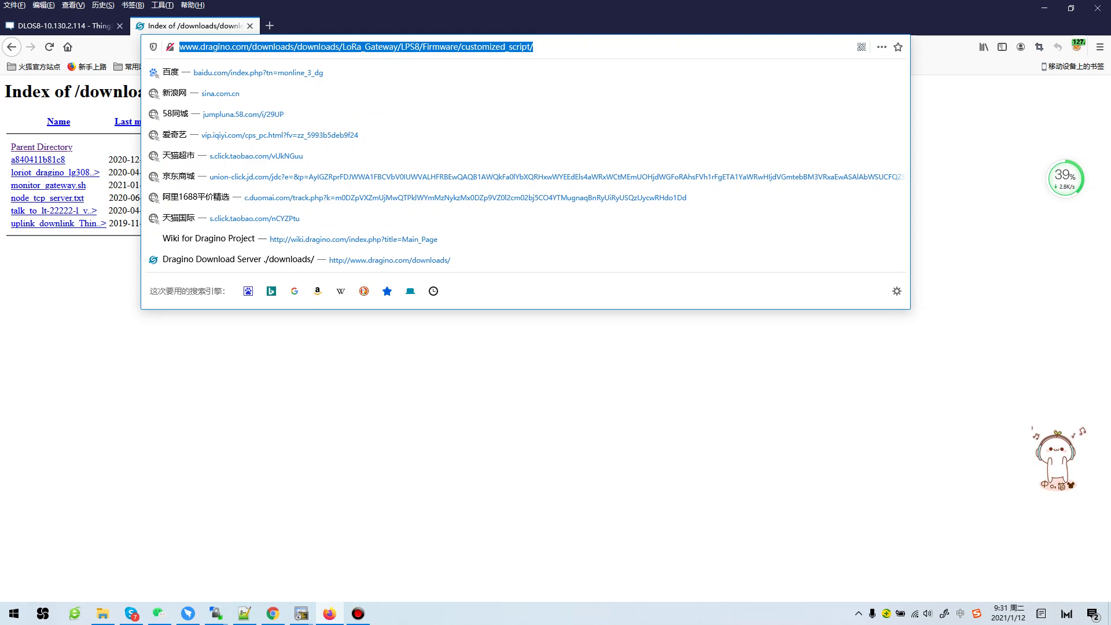
{"action": "key", "text": "Escape"}
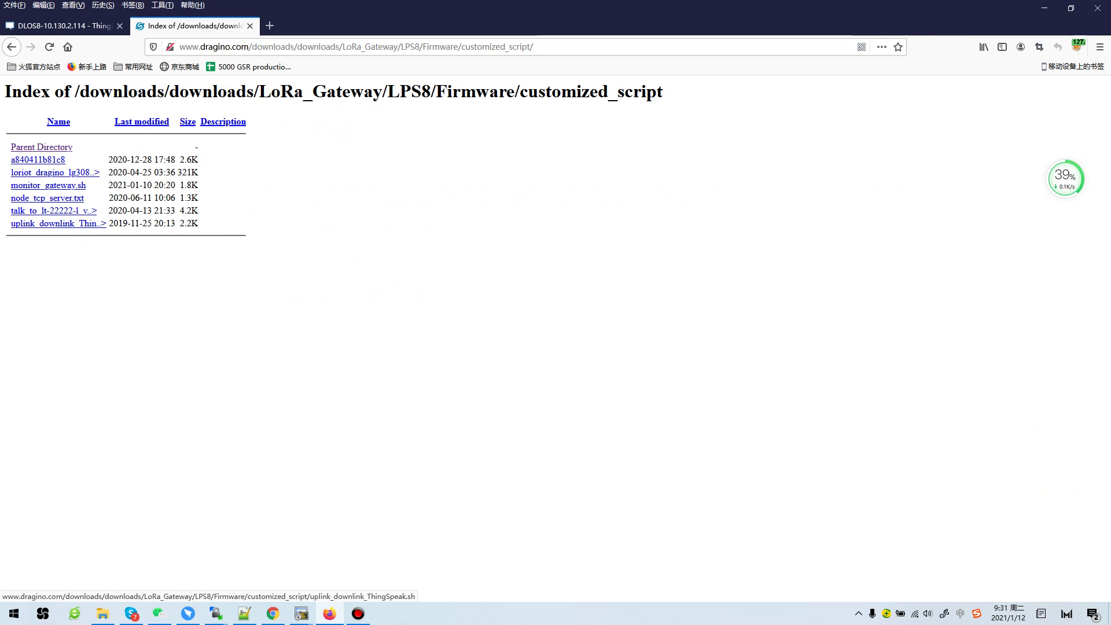
- Copy the link address of monitor_gateway.sh from the file index
{"action": "right_click", "coordinate": [58, 186]}
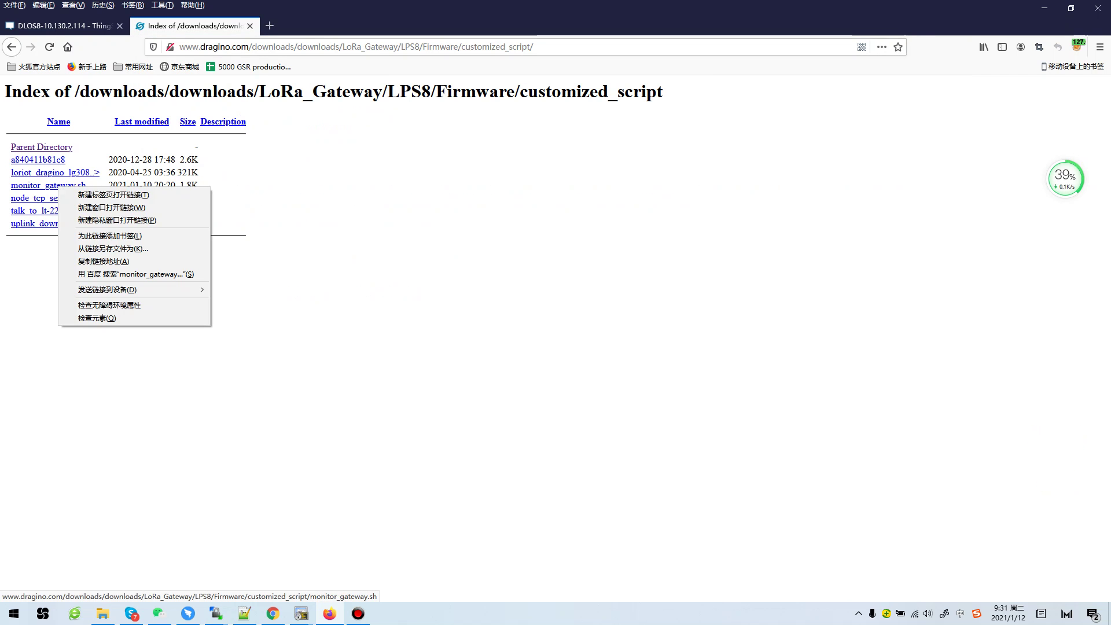
{"action": "left_click", "coordinate": [104, 260]}
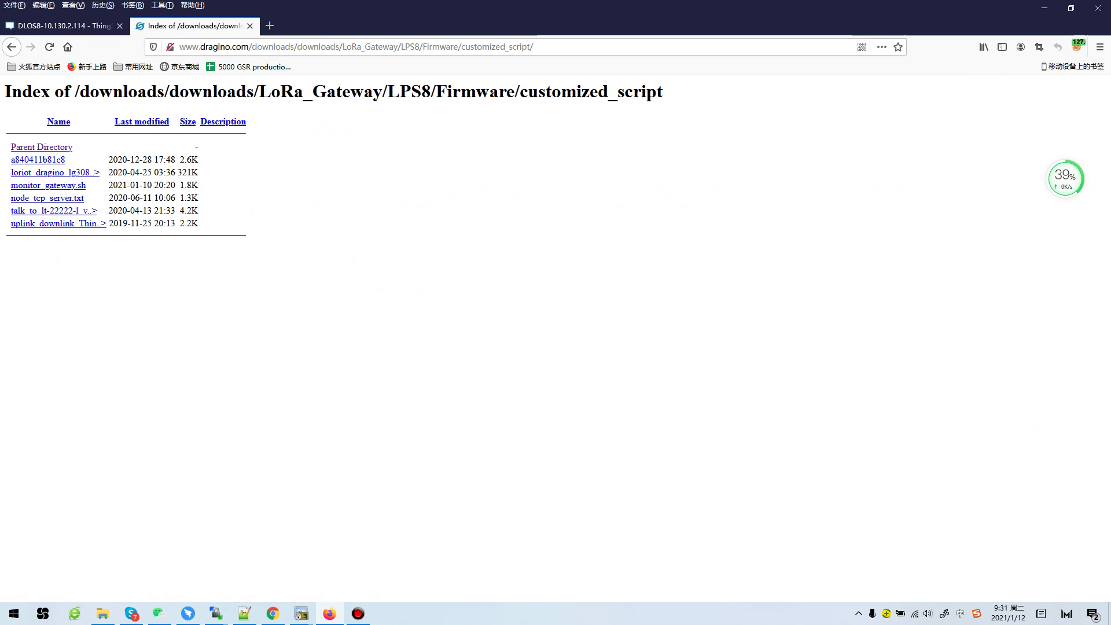
- Download monitor_gateway.sh onto the gateway with wget using the copied address
{"action": "left_click", "coordinate": [365, 565]}
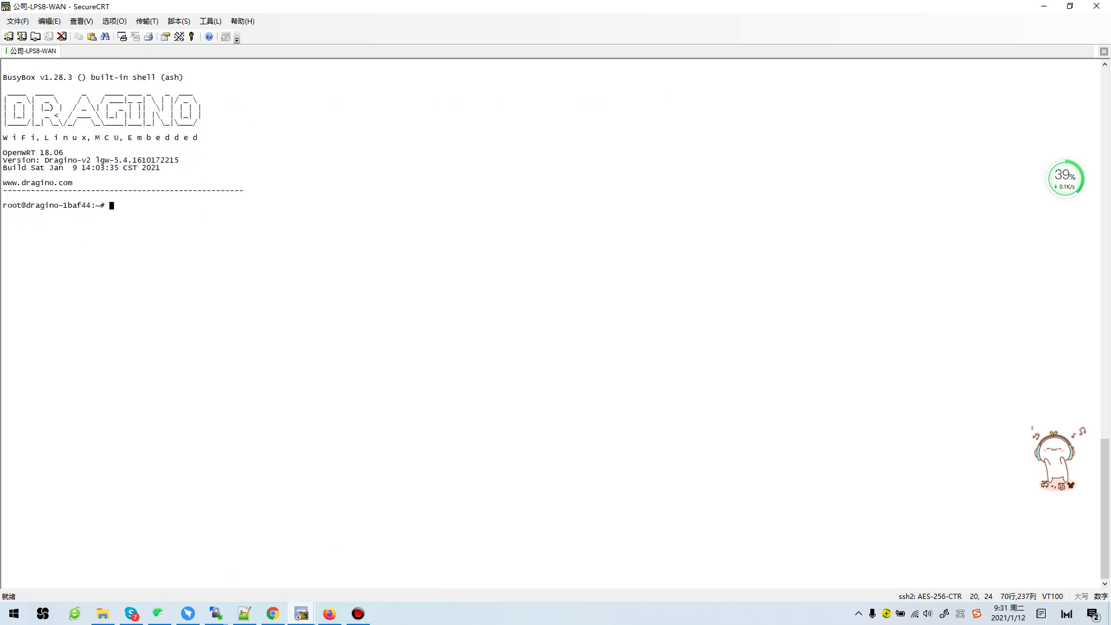
{"action": "type", "text": "psm"}
{"action": "key", "text": "BackSpace"}
{"action": "key", "text": "BackSpace"}
{"action": "key", "text": "BackSpace"}
{"action": "type", "text": "wget"}
{"action": "type", "text": "http://www.dragino.com/downloads/downloads/LoRa_Gateway/LPS8/Firmware/customized_script/monitor_gateway.sh"}
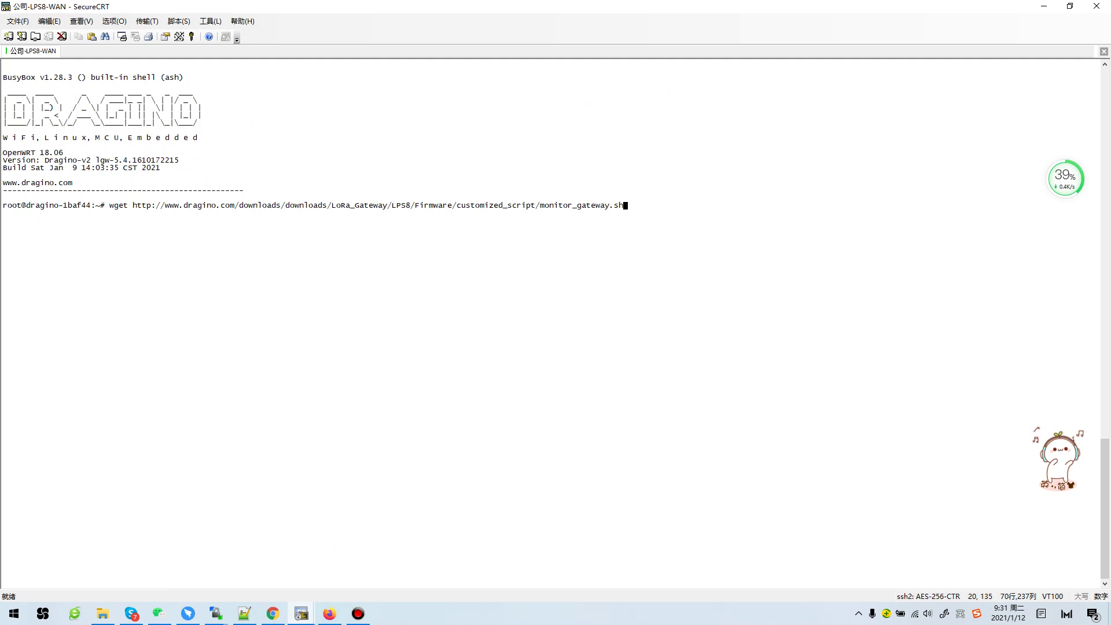
{"action": "key", "text": "Return"}
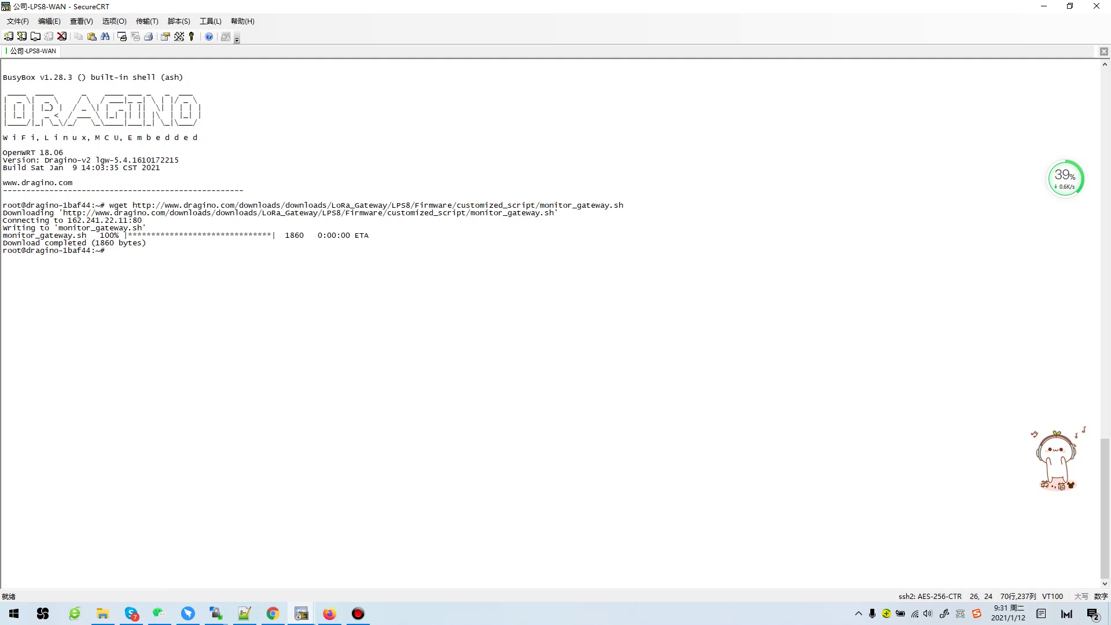
{"action": "type", "text": "chmo"}
{"action": "type", "text": "d -"}
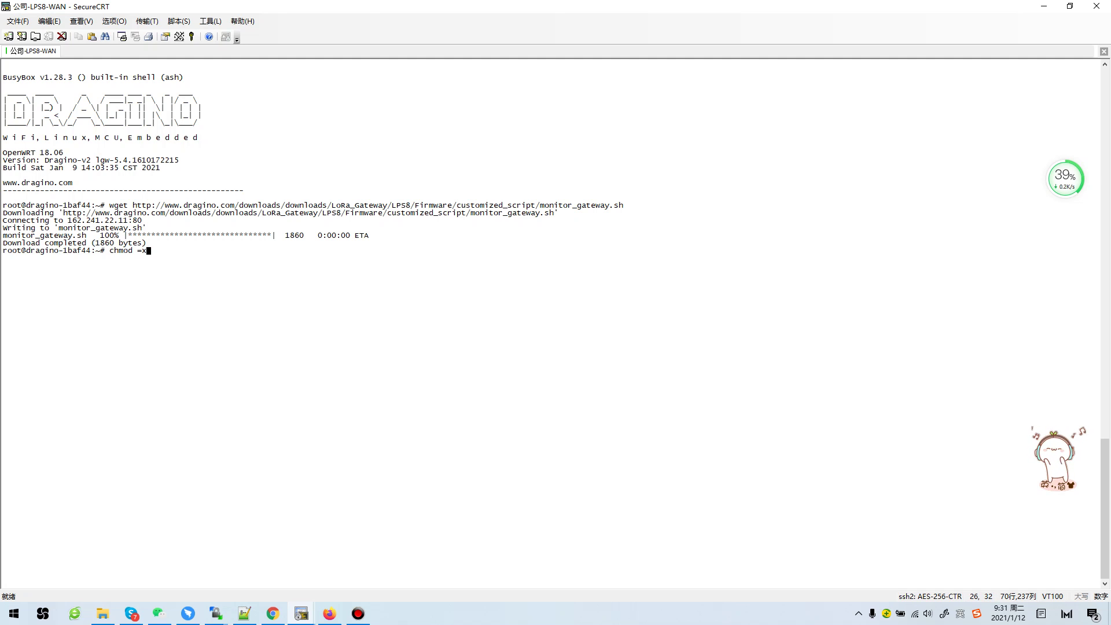
- List the home folder and make monitor_gateway.sh executable with chmod +x
{"action": "key", "text": "BackSpace"}
{"action": "type", "text": "+x "}
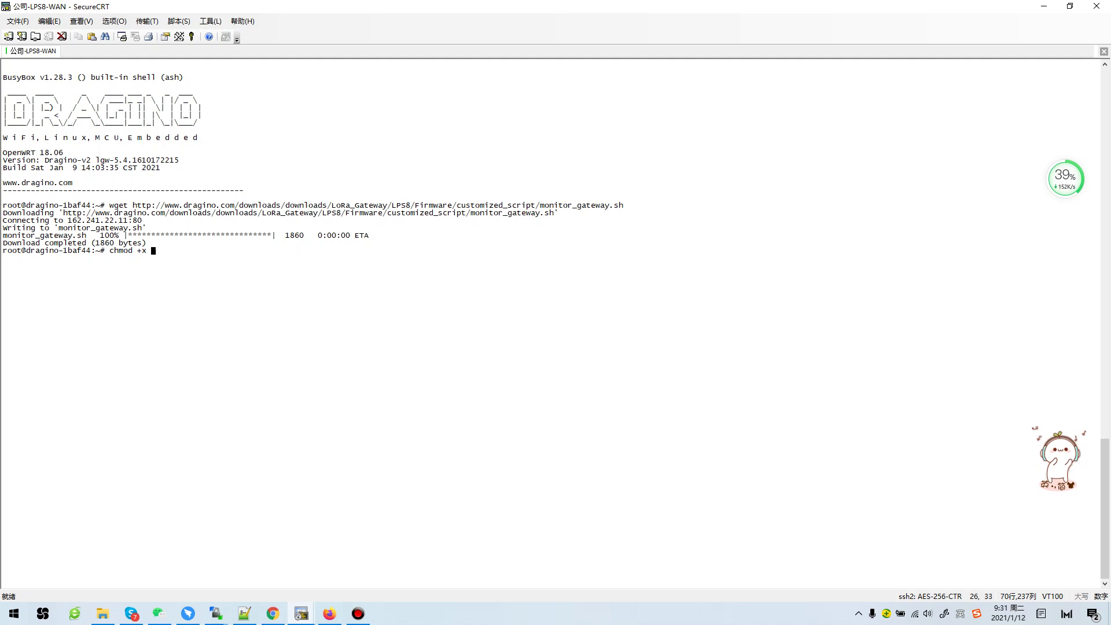
{"action": "type", "text": "minicom."}
{"action": "key", "text": "BackSpace"}
{"action": "key", "text": "BackSpace"}
{"action": "key", "text": "BackSpace"}
{"action": "key", "text": "BackSpace"}
{"action": "key", "text": "BackSpace"}
{"action": "type", "text": "icom.log"}
{"action": "key", "text": "BackSpace"}
{"action": "key", "text": "BackSpace"}
{"action": "key", "text": "BackSpace"}
{"action": "key", "text": "BackSpace"}
{"action": "key", "text": "BackSpace"}
{"action": "key", "text": "BackSpace"}
{"action": "key", "text": "BackSpace"}
{"action": "key", "text": "BackSpace"}
{"action": "key", "text": "BackSpace"}
{"action": "key", "text": "BackSpace"}
{"action": "key", "text": "BackSpace"}
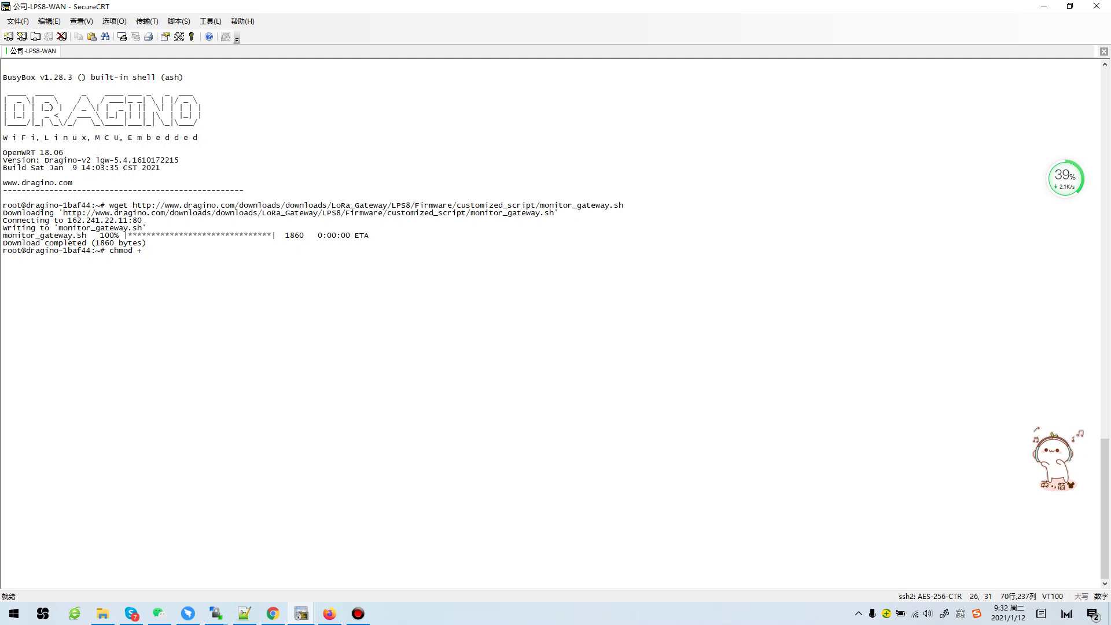
{"action": "type", "text": "x"}
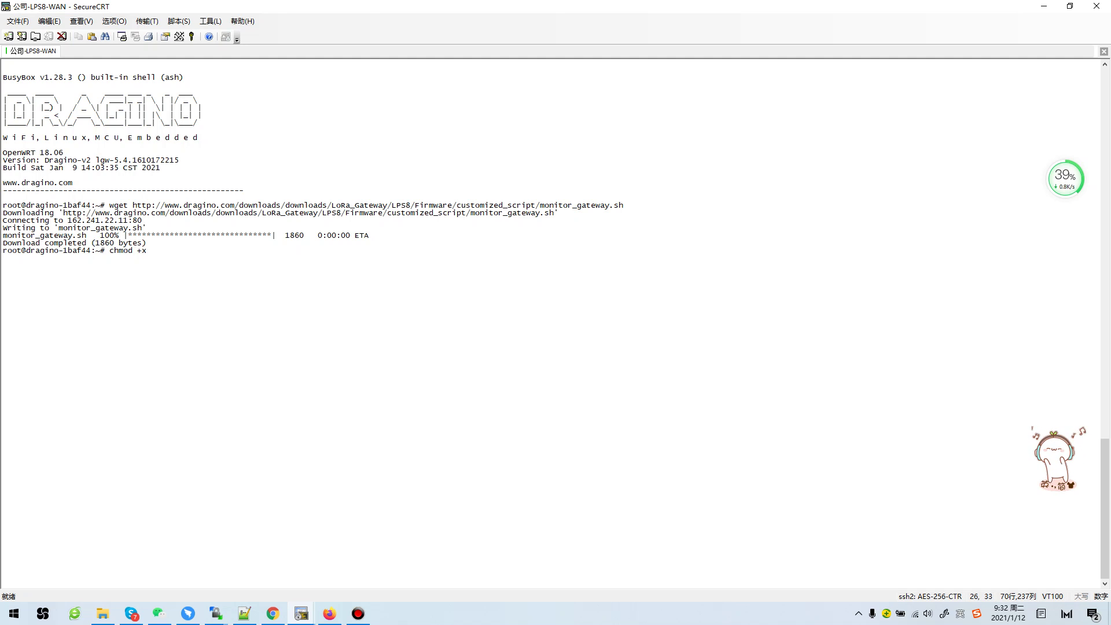
{"action": "key", "text": "BackSpace"}
{"action": "key", "text": "BackSpace"}
{"action": "key", "text": "BackSpace"}
{"action": "key", "text": "BackSpace"}
{"action": "key", "text": "BackSpace"}
{"action": "key", "text": "BackSpace"}
{"action": "type", "text": "ls"}
{"action": "key", "text": "Return"}
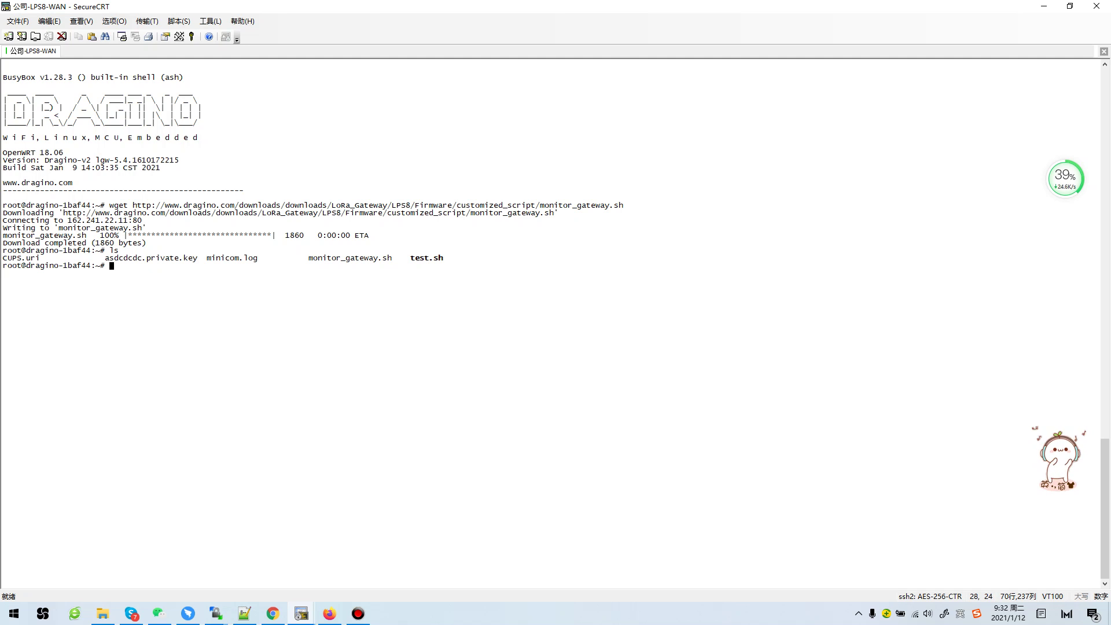
{"action": "type", "text": "chmod "}
{"action": "type", "text": "+x"}
{"action": "type", "text": " mo"}
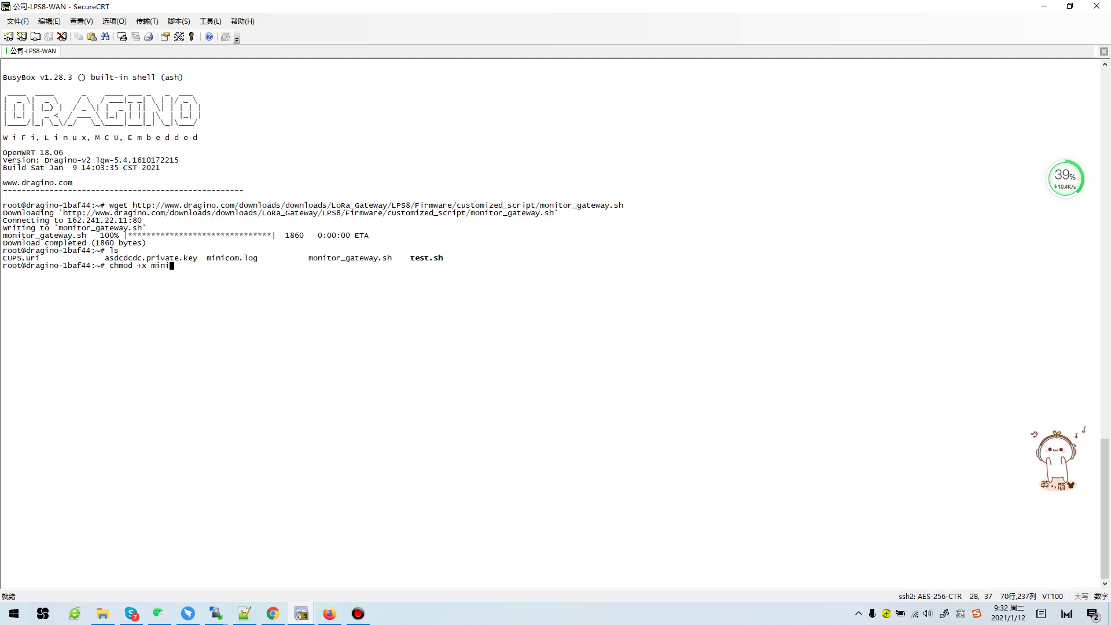
{"action": "key", "text": "BackSpace"}
{"action": "type", "text": "on"}
{"action": "key", "text": "Tab"}
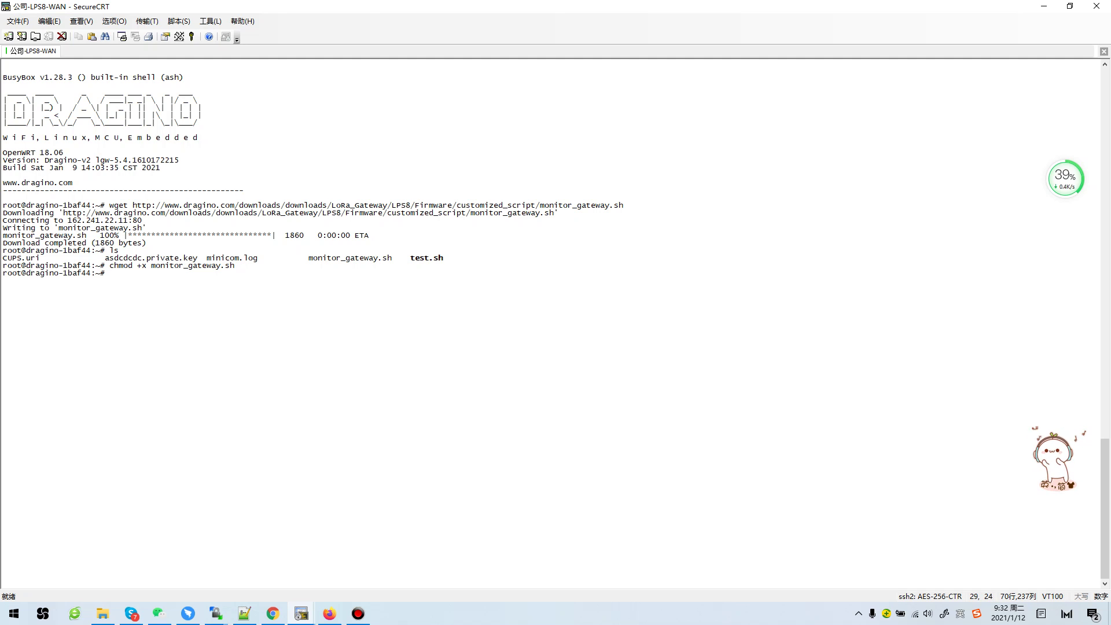
{"action": "type", "text": "mv /"}
{"action": "type", "text": "moni"}
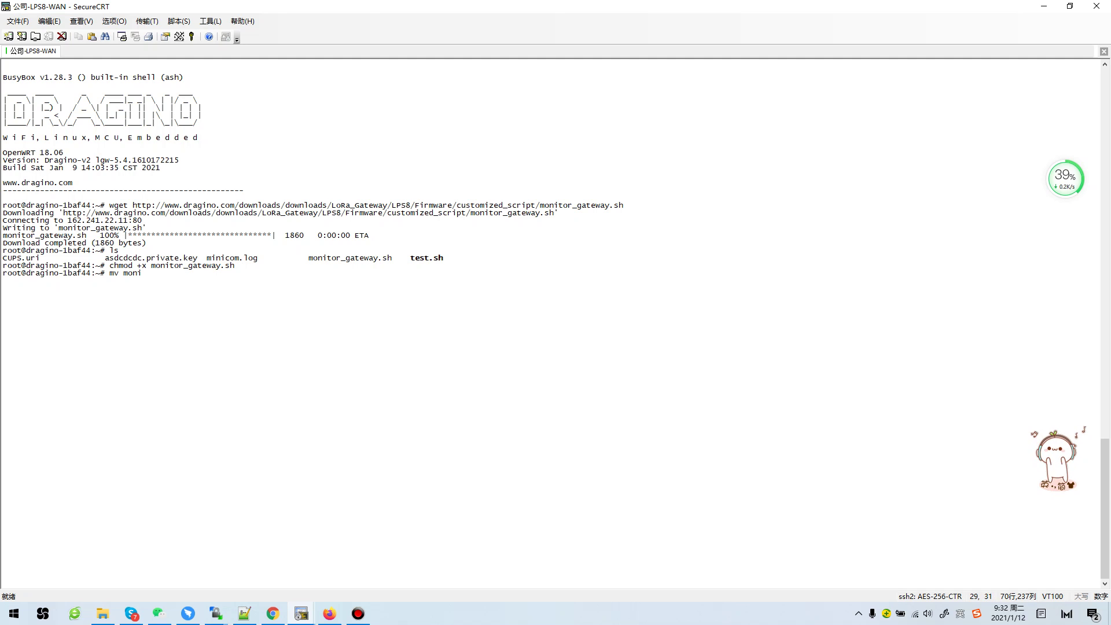
{"action": "type", "text": "t"}
- Move monitor_gateway.sh into /usr/bin/
{"action": "key", "text": "Tab"}
{"action": "type", "text": "/usr/"}
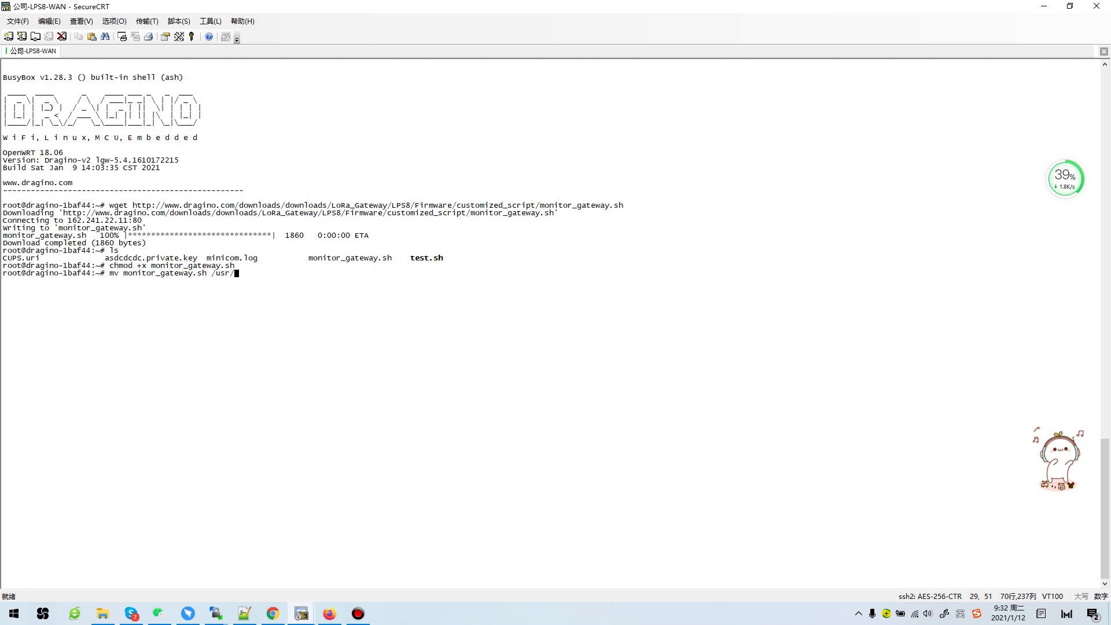
{"action": "type", "text": "bin/"}
{"action": "key", "text": "Return"}
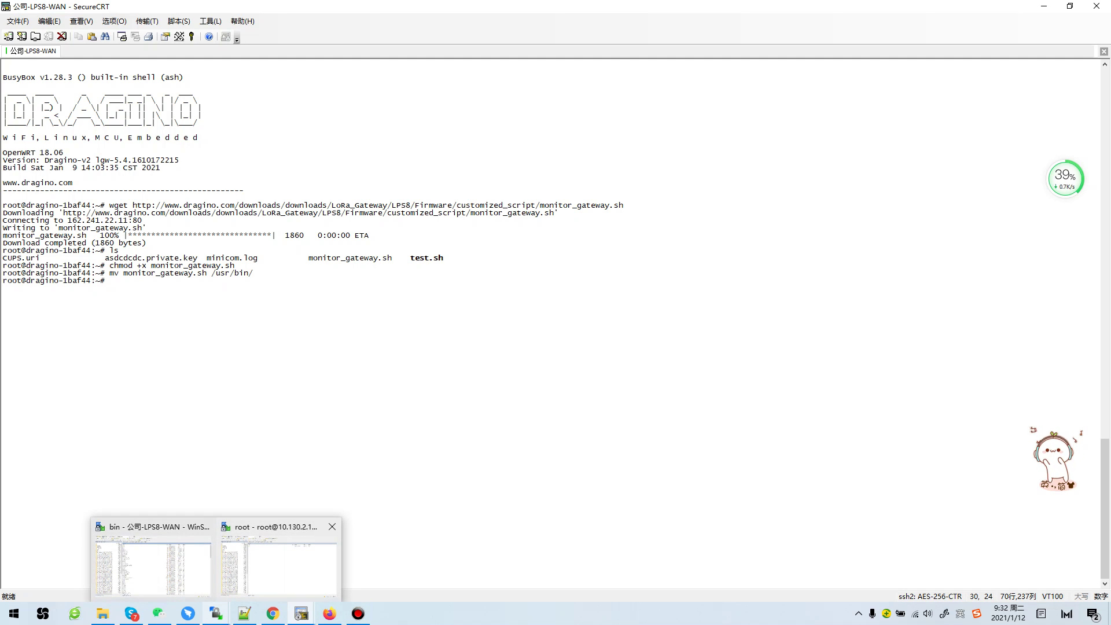
- Bring up the WinSCP session showing the gateway's /usr/bin/ folder
{"action": "left_click", "coordinate": [277, 564]}
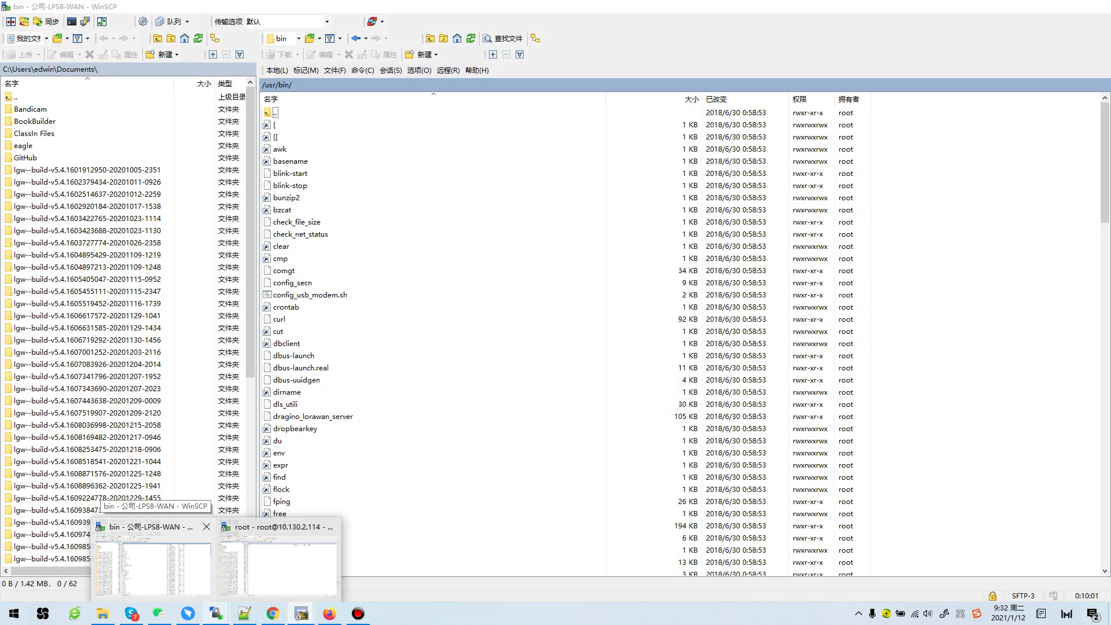
{"action": "left_click", "coordinate": [152, 560]}
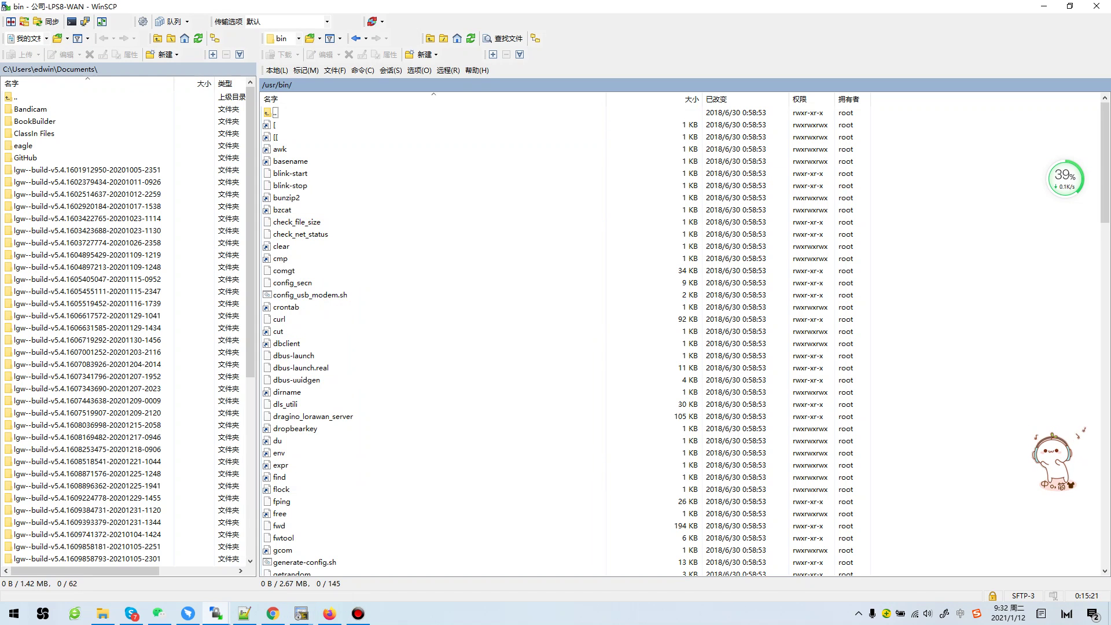
{"action": "scroll", "coordinate": [435, 347], "scroll_direction": "down", "scroll_amount": 4}
{"action": "scroll", "coordinate": [435, 348], "scroll_direction": "down", "scroll_amount": 3}
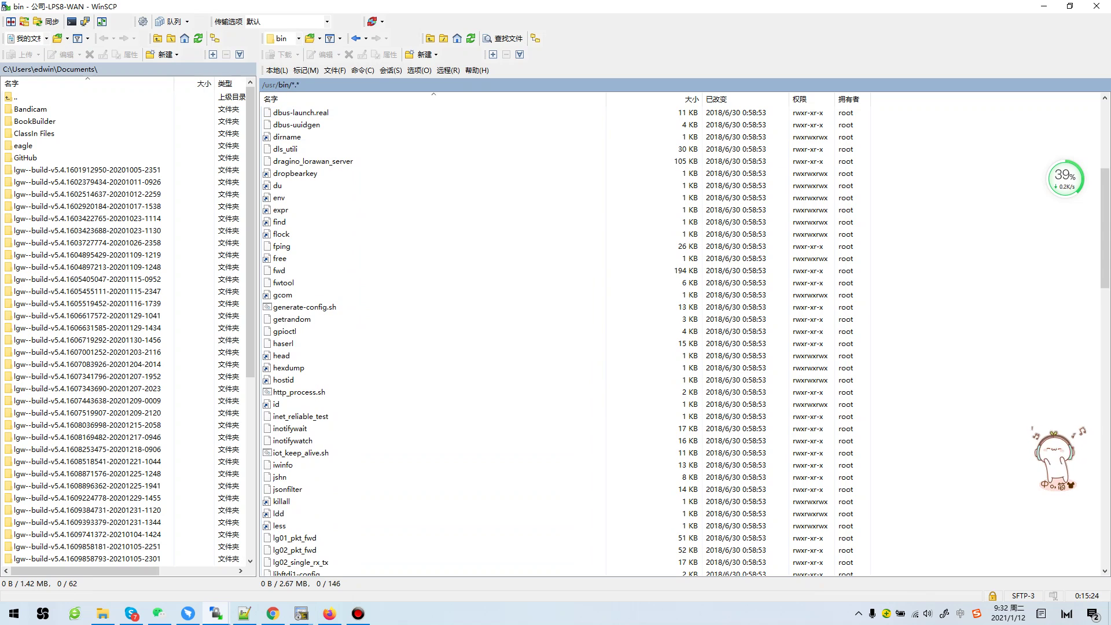
{"action": "scroll", "coordinate": [435, 347], "scroll_direction": "down", "scroll_amount": 2}
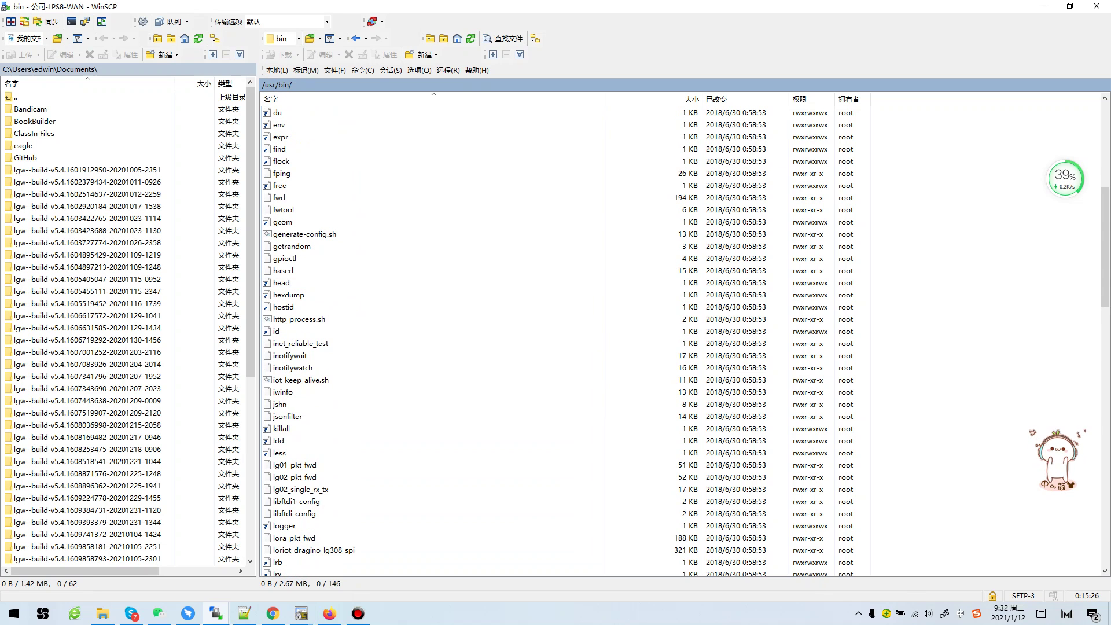
{"action": "scroll", "coordinate": [435, 348], "scroll_direction": "down", "scroll_amount": 4}
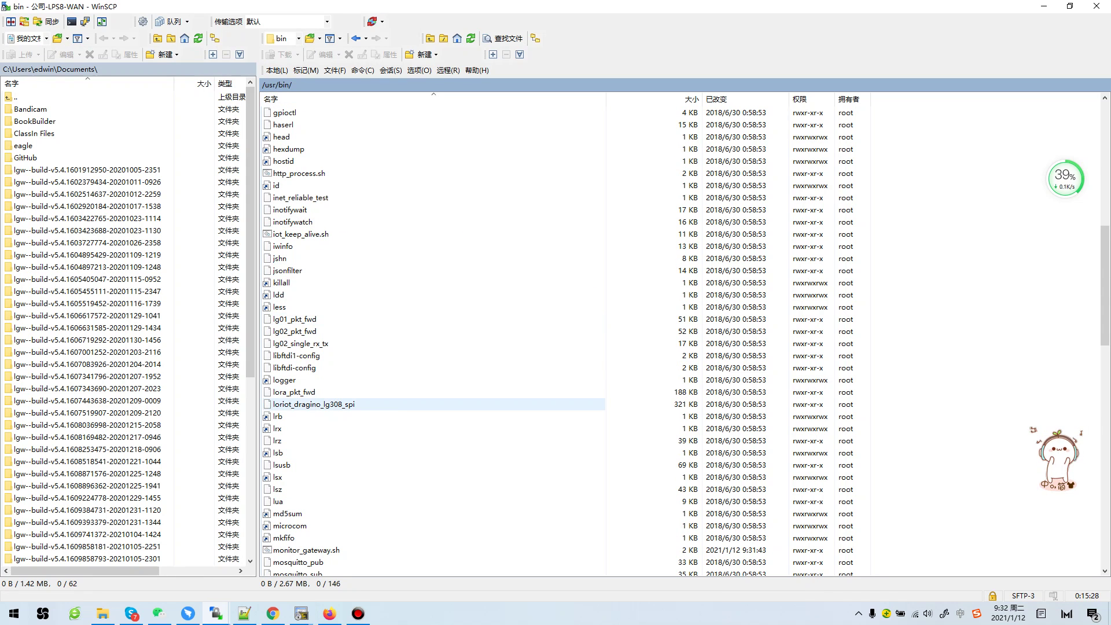
{"action": "scroll", "coordinate": [434, 400], "scroll_direction": "down", "scroll_amount": 2}
{"action": "scroll", "coordinate": [434, 400], "scroll_direction": "down", "scroll_amount": 2}
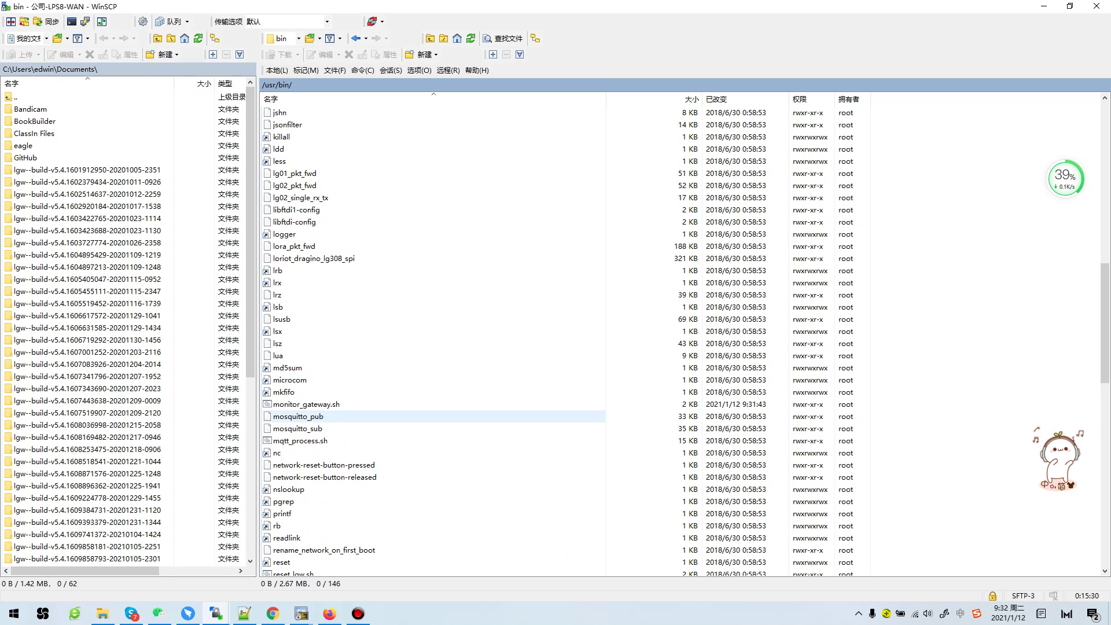
- Open monitor_gateway.sh for editing in Notepad++ and select the USER placeholder on line 5
{"action": "double_click", "coordinate": [306, 404]}
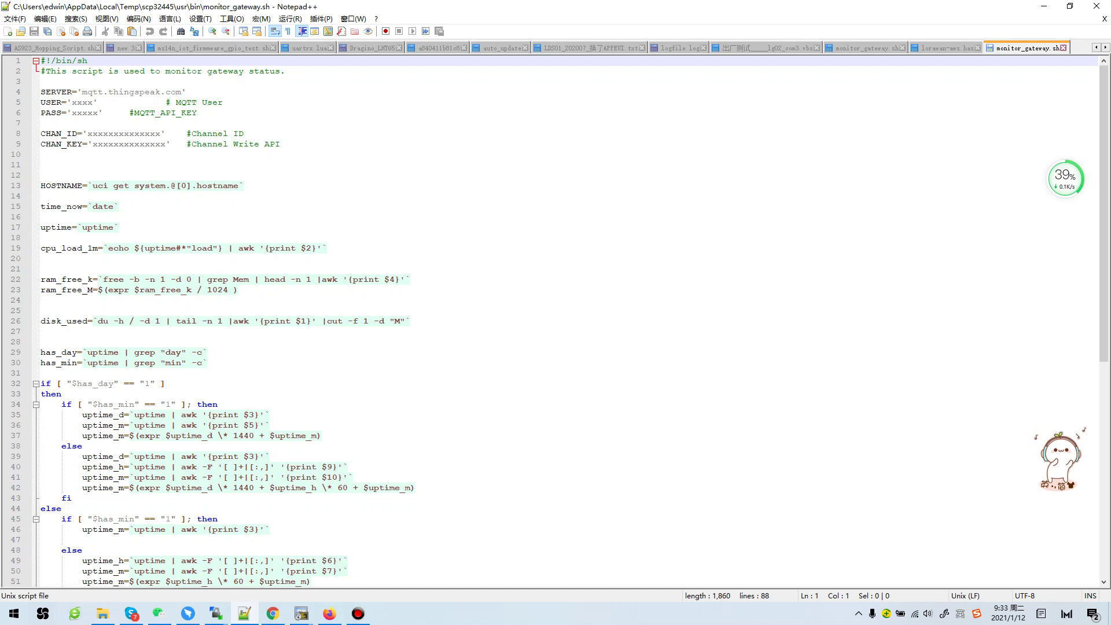
{"action": "double_click", "coordinate": [50, 102]}
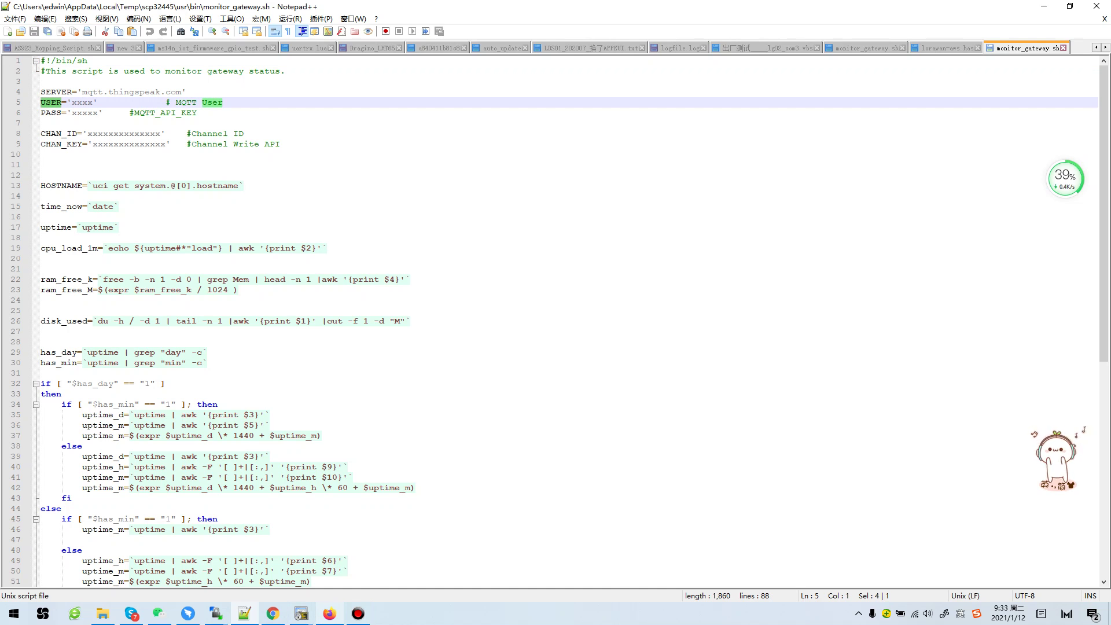
- Go to the ThingSpeak My Profile page and select the MQTT API Key value
{"action": "left_click", "coordinate": [328, 614]}
{"action": "left_click", "coordinate": [66, 25]}
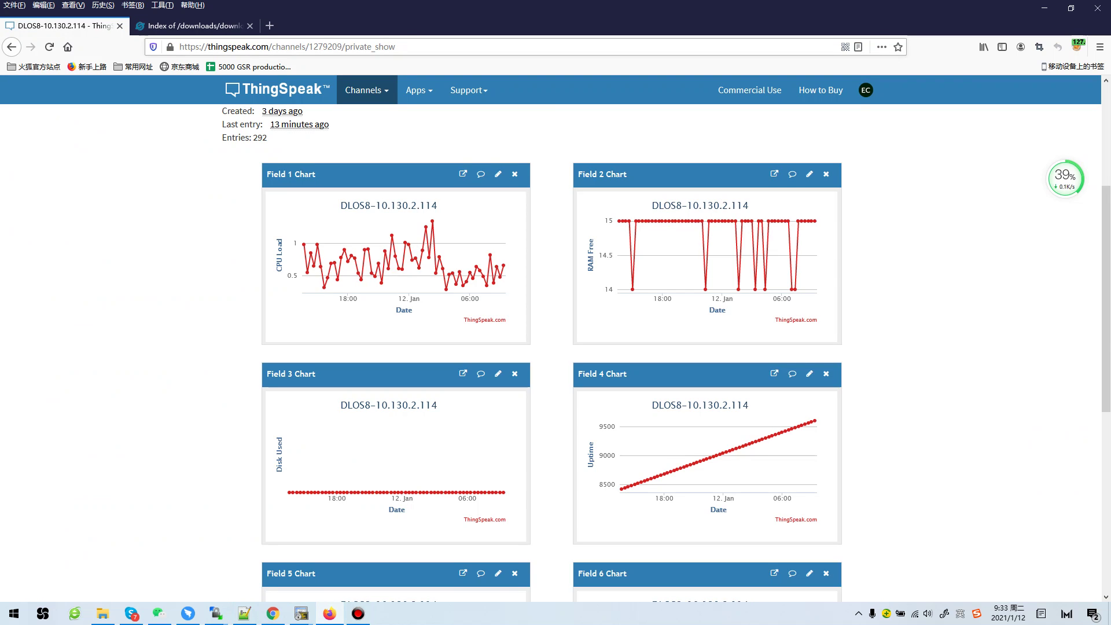
{"action": "scroll", "coordinate": [556, 348], "scroll_direction": "up", "scroll_amount": 2}
{"action": "scroll", "coordinate": [556, 347], "scroll_direction": "up", "scroll_amount": 1}
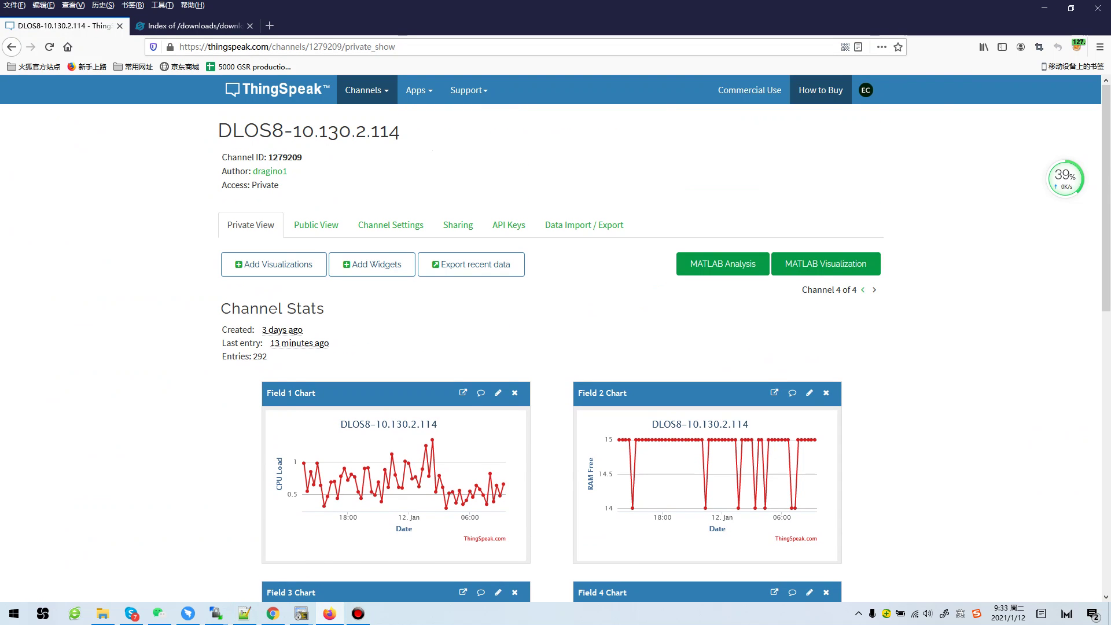
{"action": "left_click", "coordinate": [865, 90]}
{"action": "left_click", "coordinate": [886, 115]}
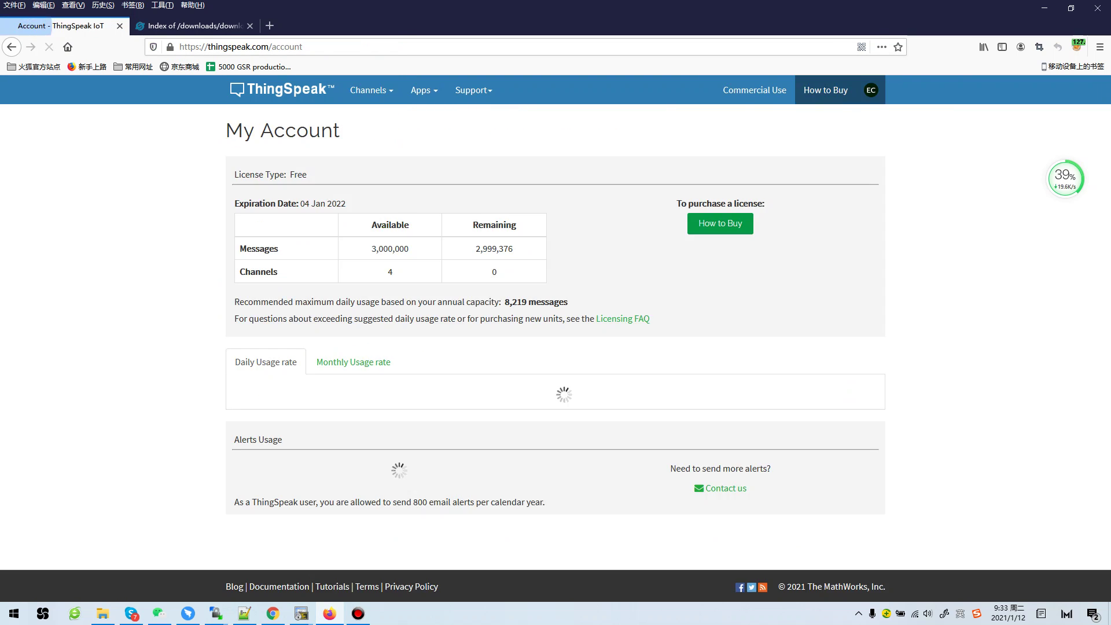
{"action": "left_click", "coordinate": [866, 89]}
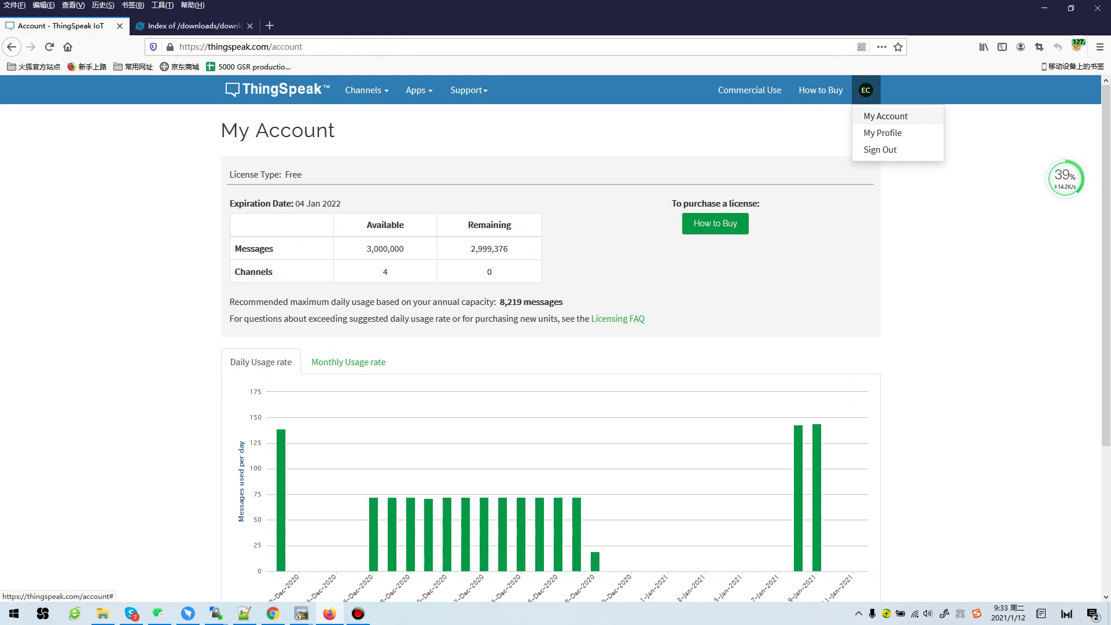
{"action": "left_click", "coordinate": [884, 133]}
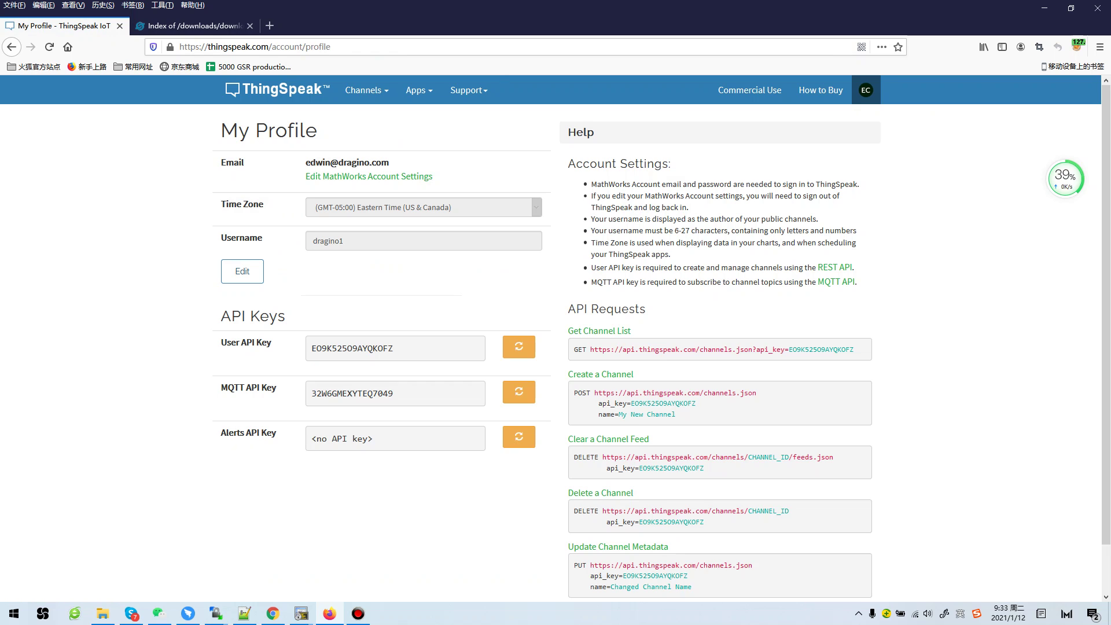
{"action": "left_click_drag", "start_coordinate": [395, 393], "coordinate": [311, 394]}
{"action": "key", "text": "ctrl+c"}
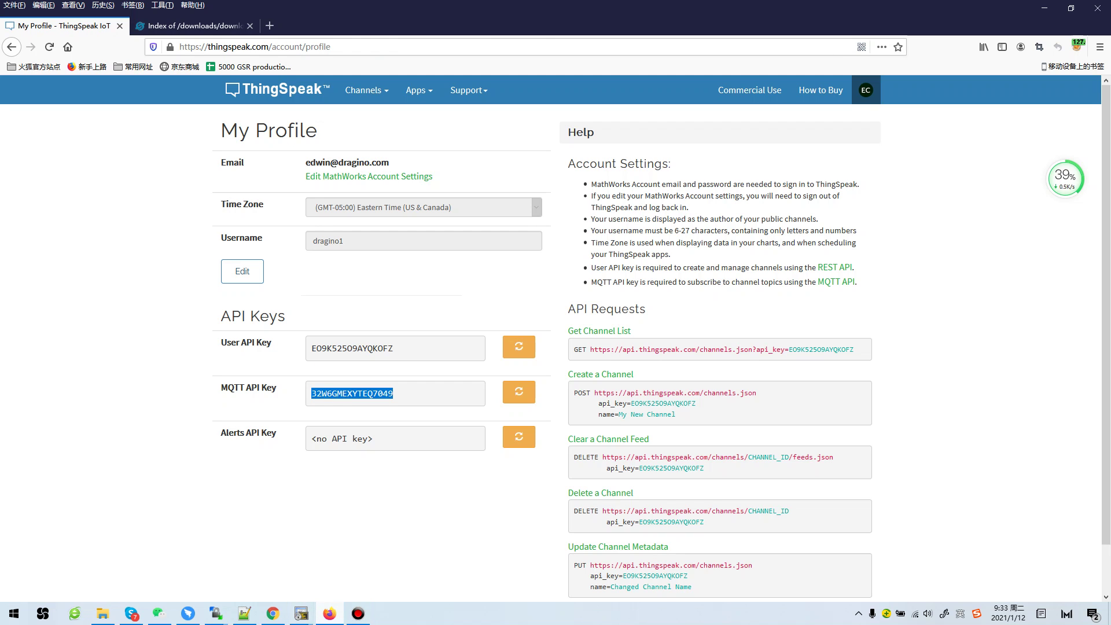
- Switch back from the profile page to the monitor_gateway.sh script in Notepad++
{"action": "left_click", "coordinate": [301, 614]}
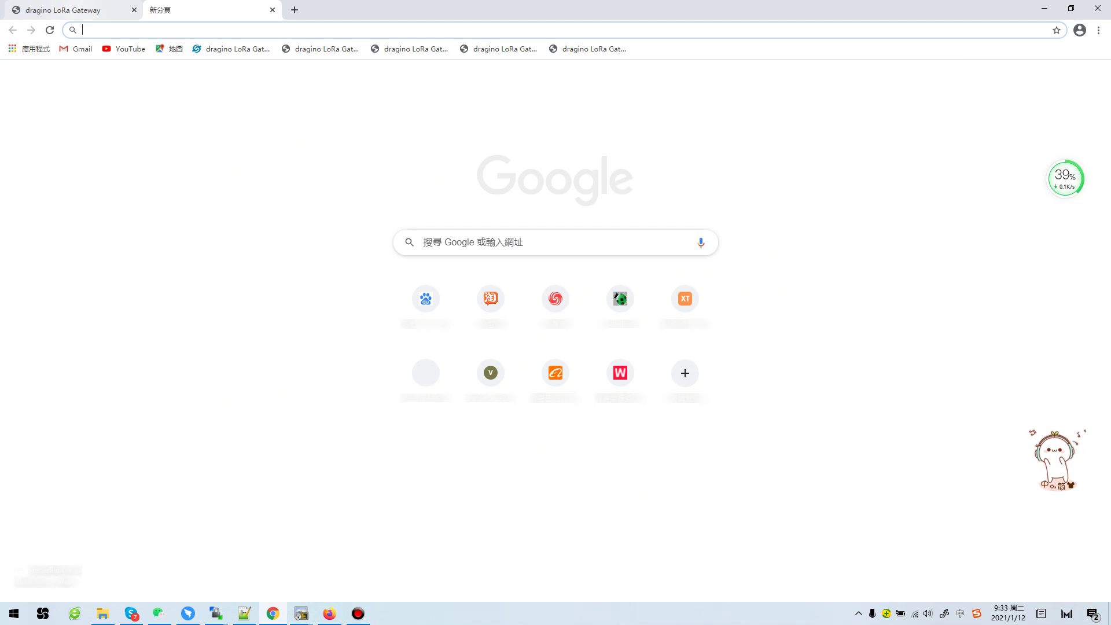
{"action": "left_click", "coordinate": [302, 615]}
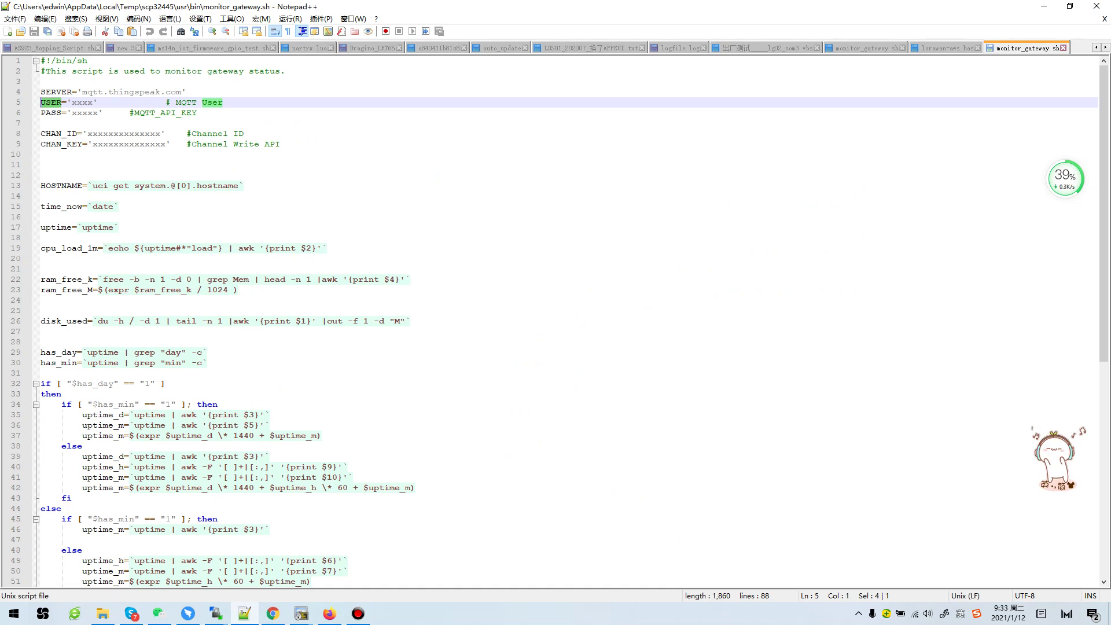
{"action": "left_click", "coordinate": [330, 613]}
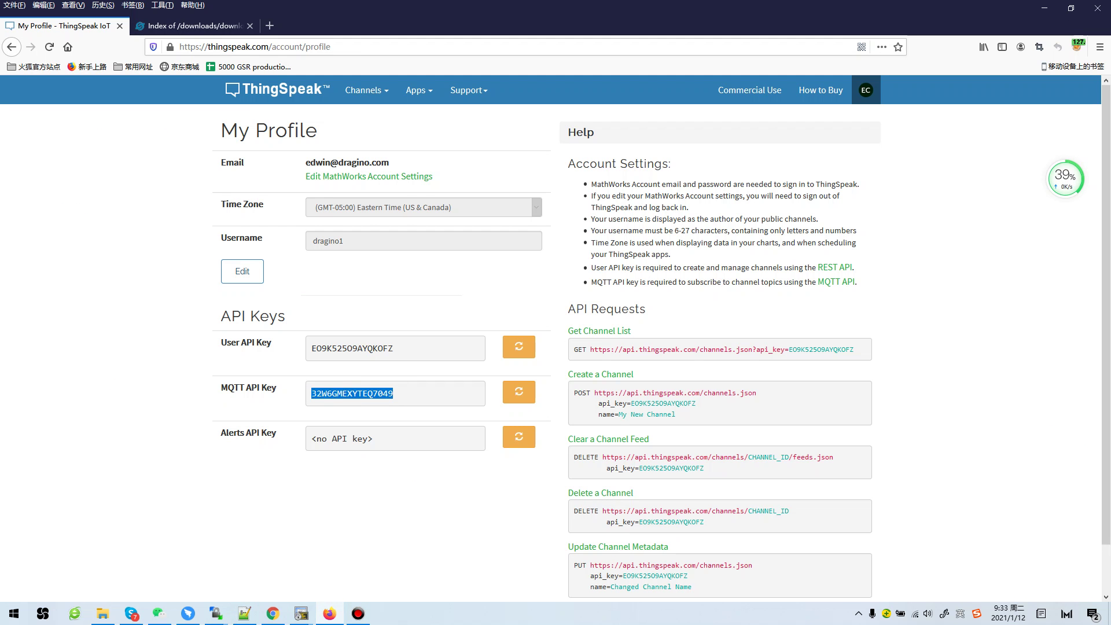
{"action": "left_click", "coordinate": [244, 615]}
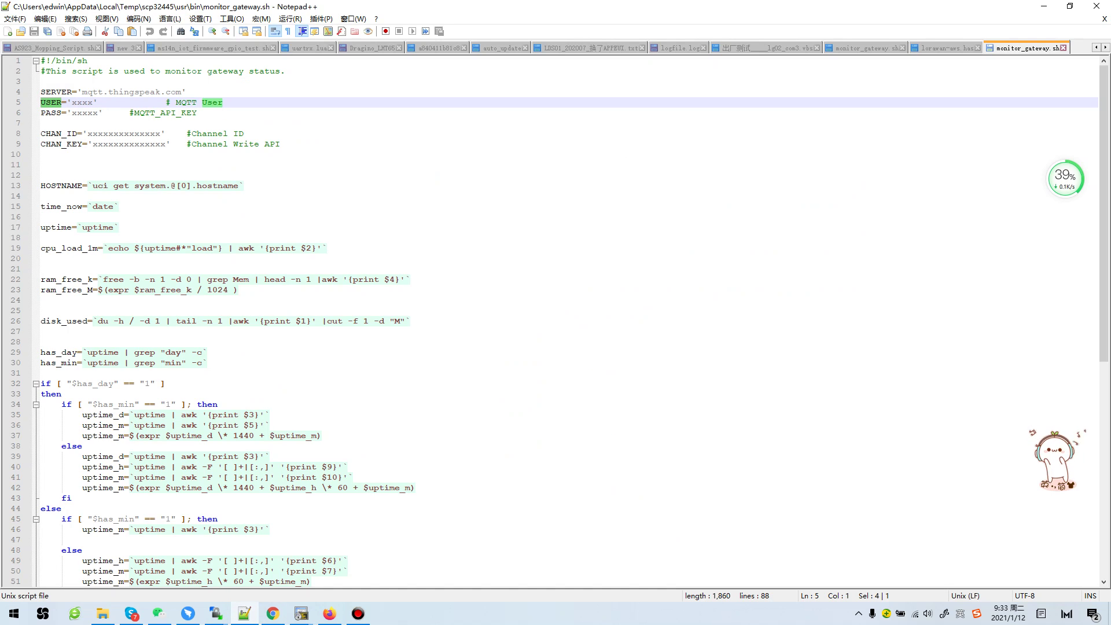
- Paste the MQTT API key over the PASS placeholder and set USER to dragino1
{"action": "left_click", "coordinate": [98, 113]}
{"action": "left_click_drag", "start_coordinate": [97, 113], "coordinate": [71, 113]}
{"action": "key", "text": "ctrl+v"}
{"action": "double_click", "coordinate": [82, 102]}
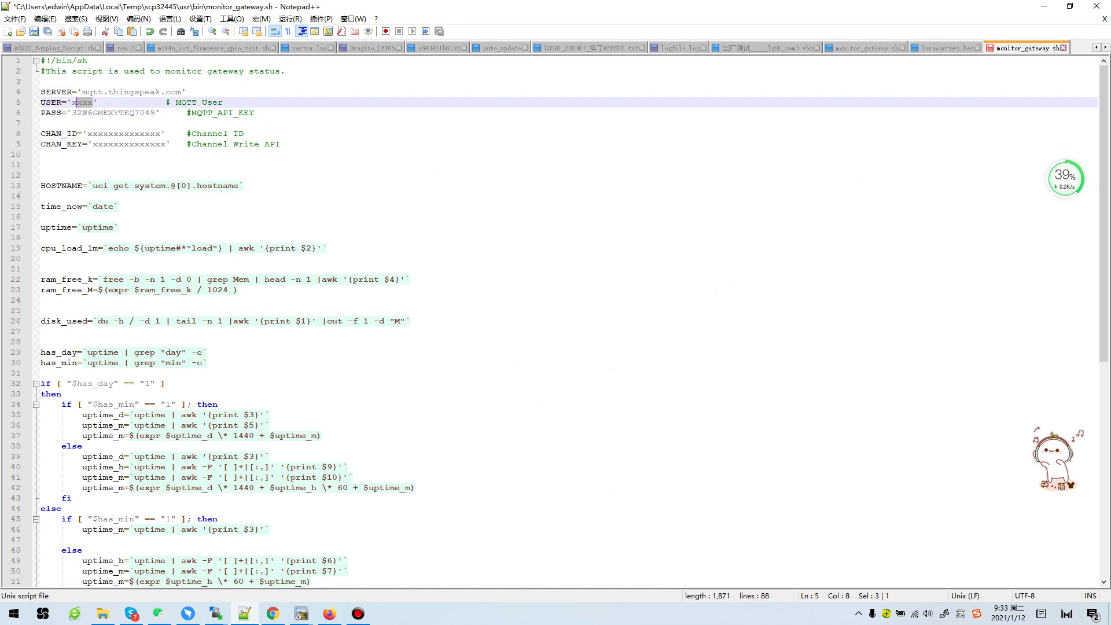
{"action": "type", "text": "dragino1"}
{"action": "left_click", "coordinate": [348, 155]}
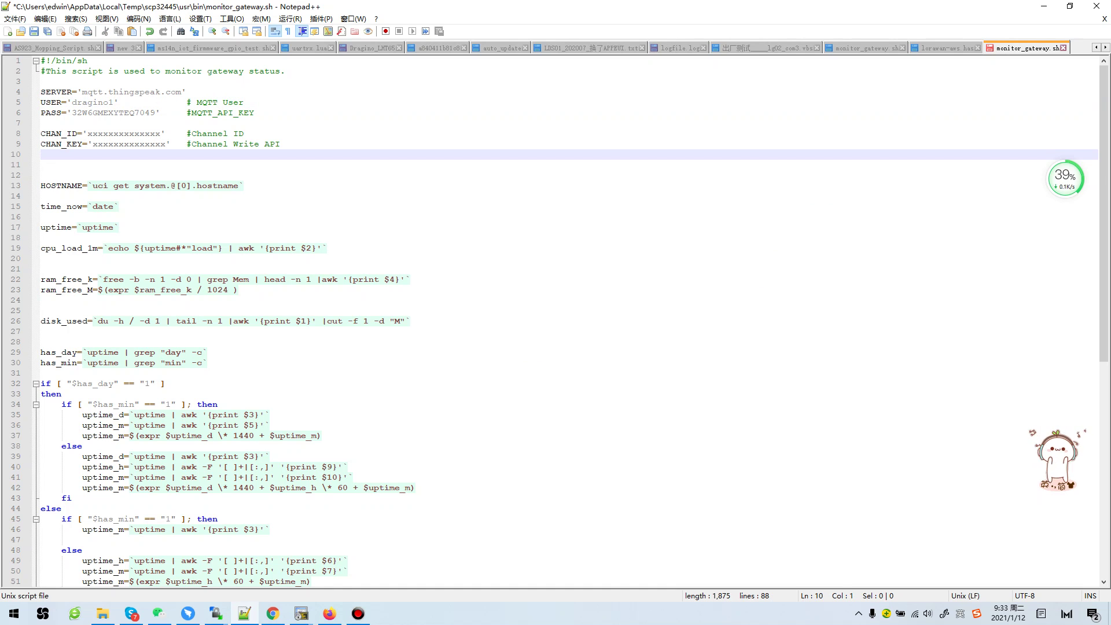
- Switch to Firefox and go to ThingSpeak's My Channels list
{"action": "left_click", "coordinate": [272, 615]}
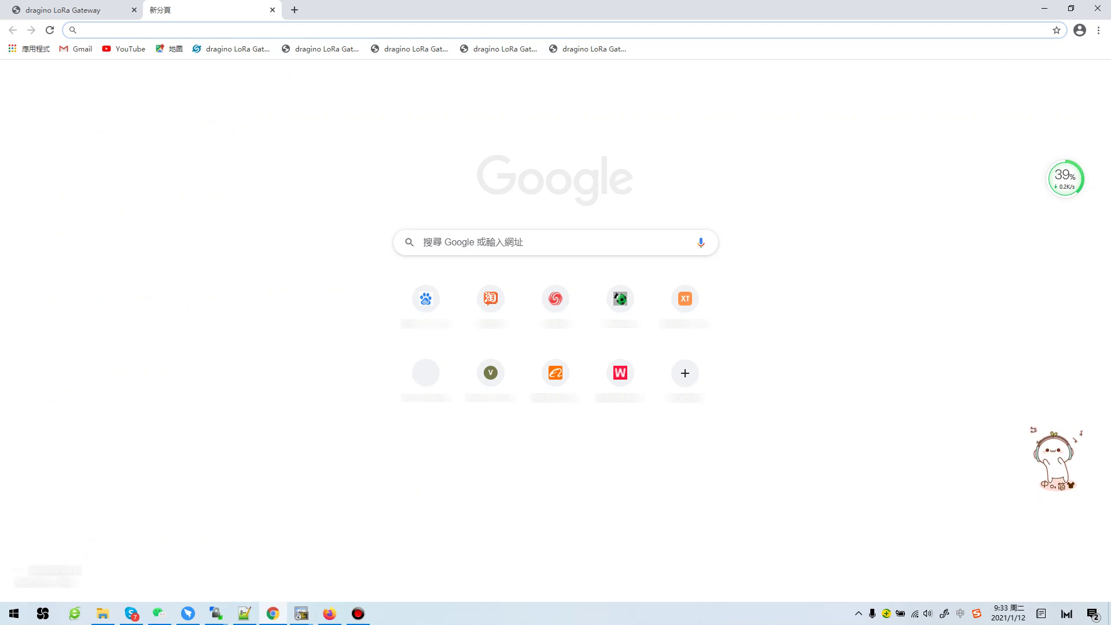
{"action": "left_click", "coordinate": [329, 613]}
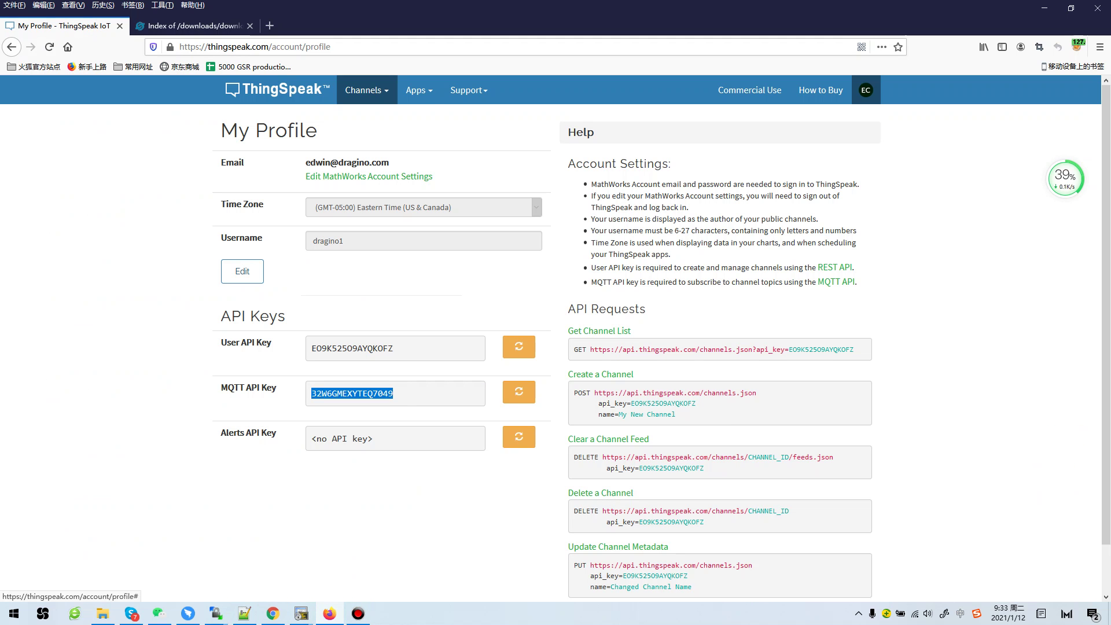
{"action": "left_click", "coordinate": [367, 90]}
{"action": "left_click", "coordinate": [373, 113]}
- Open the DLOS8-10.130.2.114 channel's API Keys and select its channel ID 1279209
{"action": "left_click", "coordinate": [303, 366]}
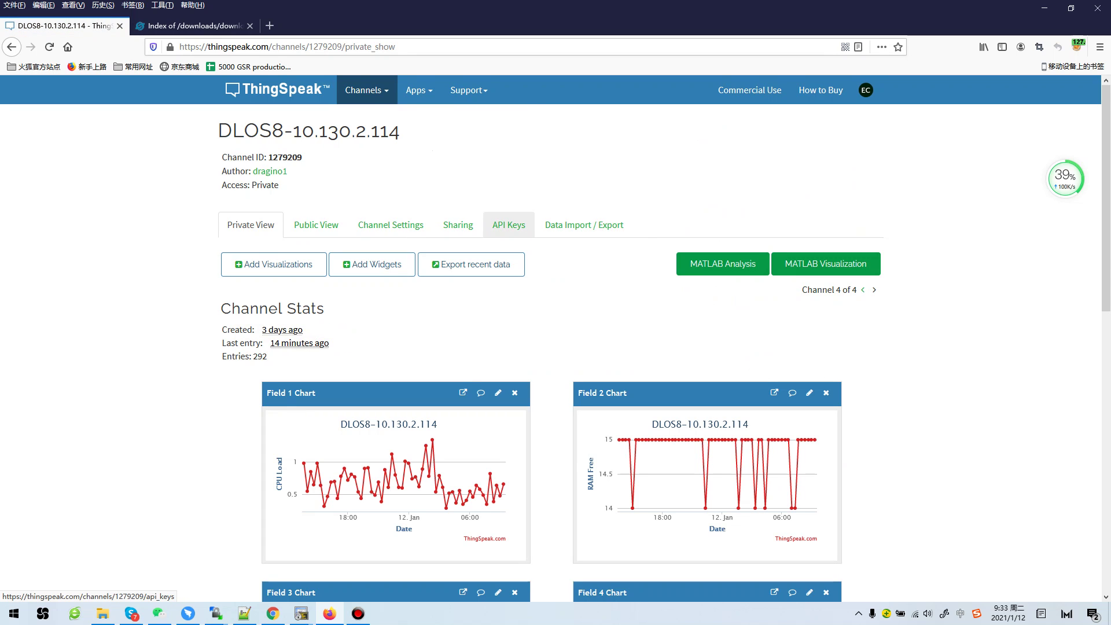
{"action": "left_click", "coordinate": [509, 225]}
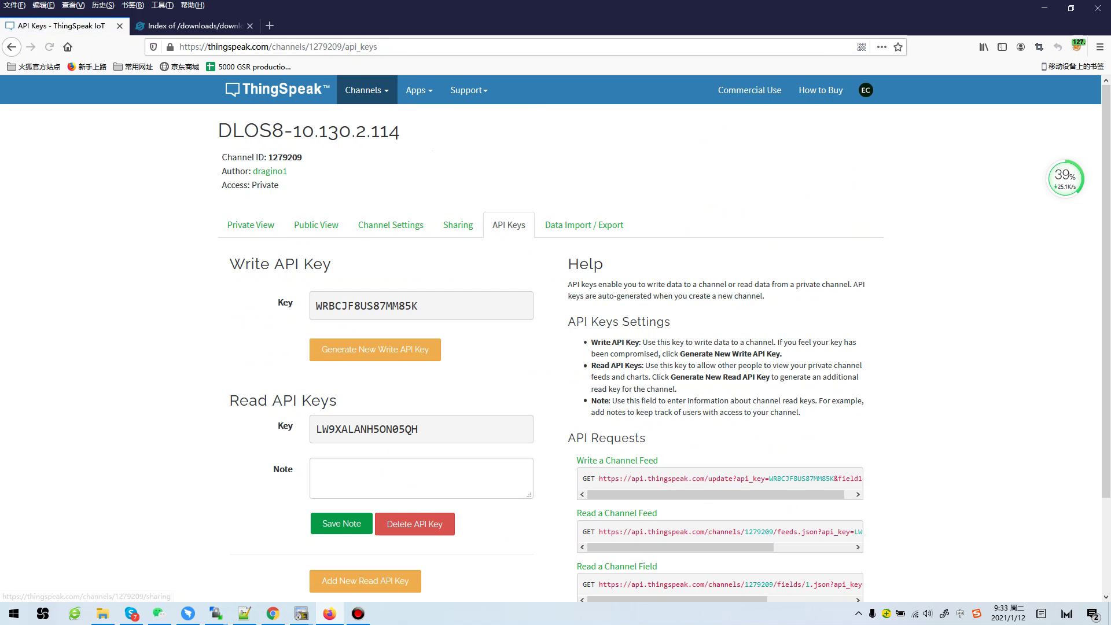
{"action": "left_click_drag", "start_coordinate": [268, 157], "coordinate": [303, 157]}
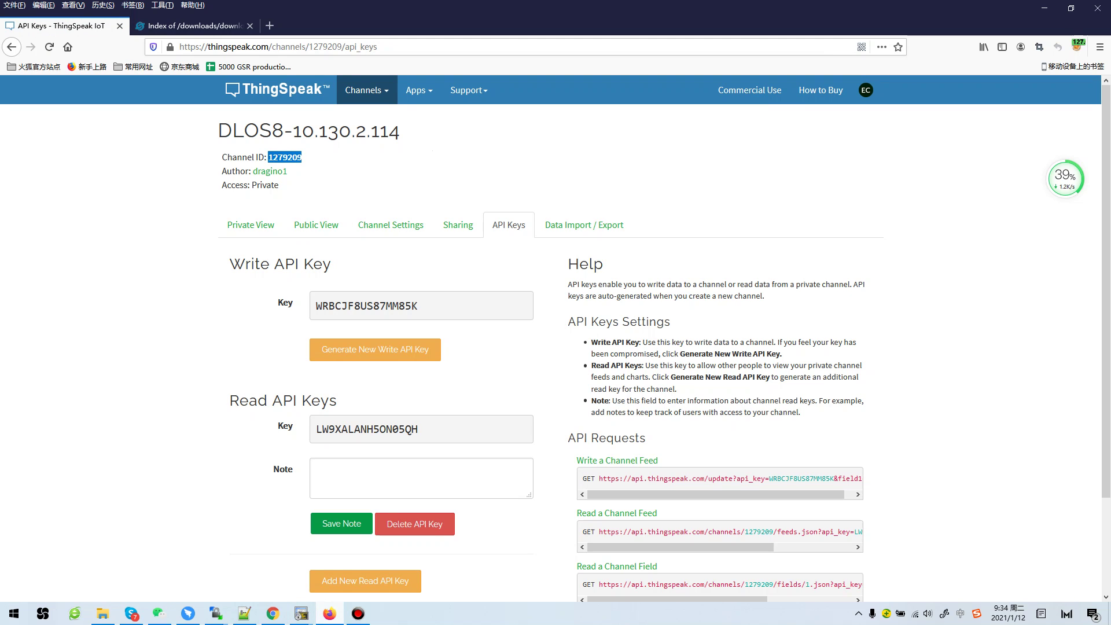
- Set CHAN_ID to 1279209 in the script and copy the channel's Write API key from ThingSpeak
{"action": "left_click", "coordinate": [244, 614]}
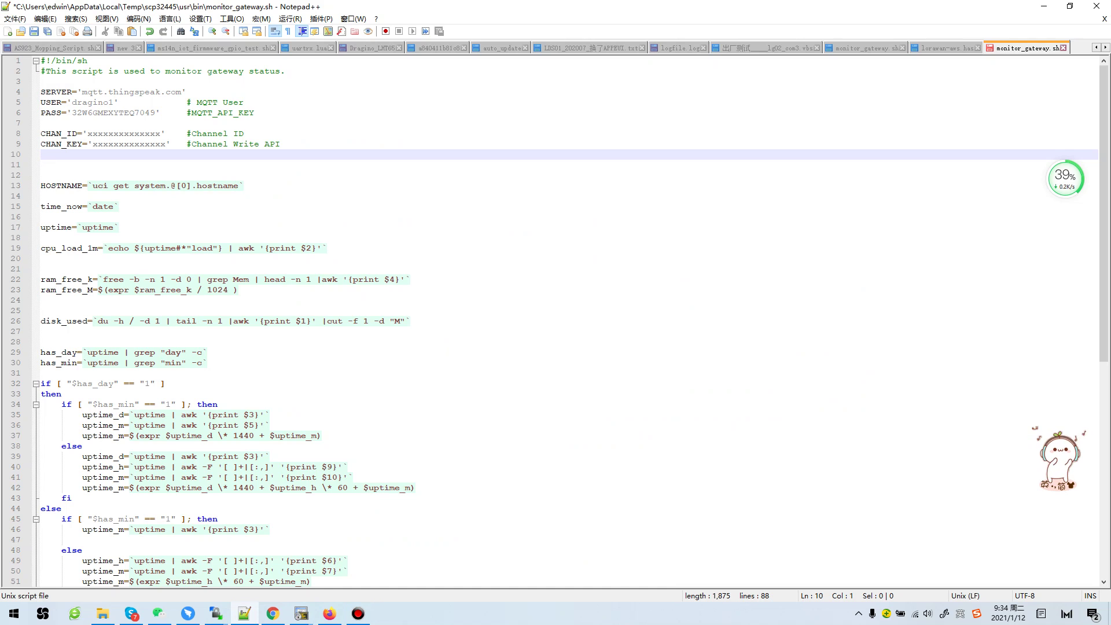
{"action": "left_click_drag", "start_coordinate": [87, 134], "coordinate": [161, 134]}
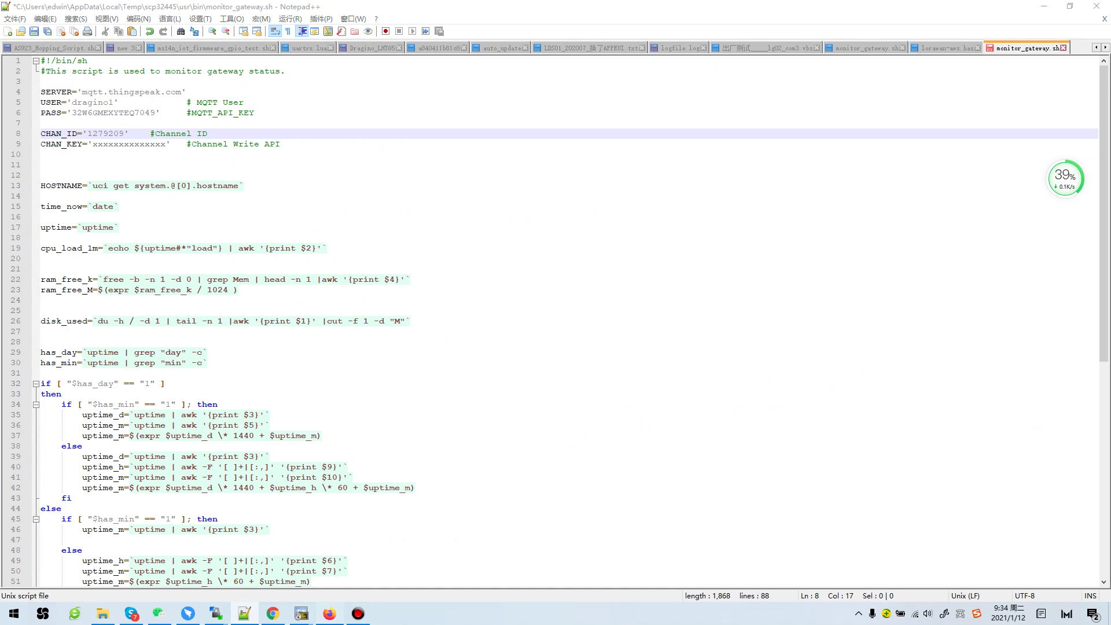
{"action": "key", "text": "alt+Tab"}
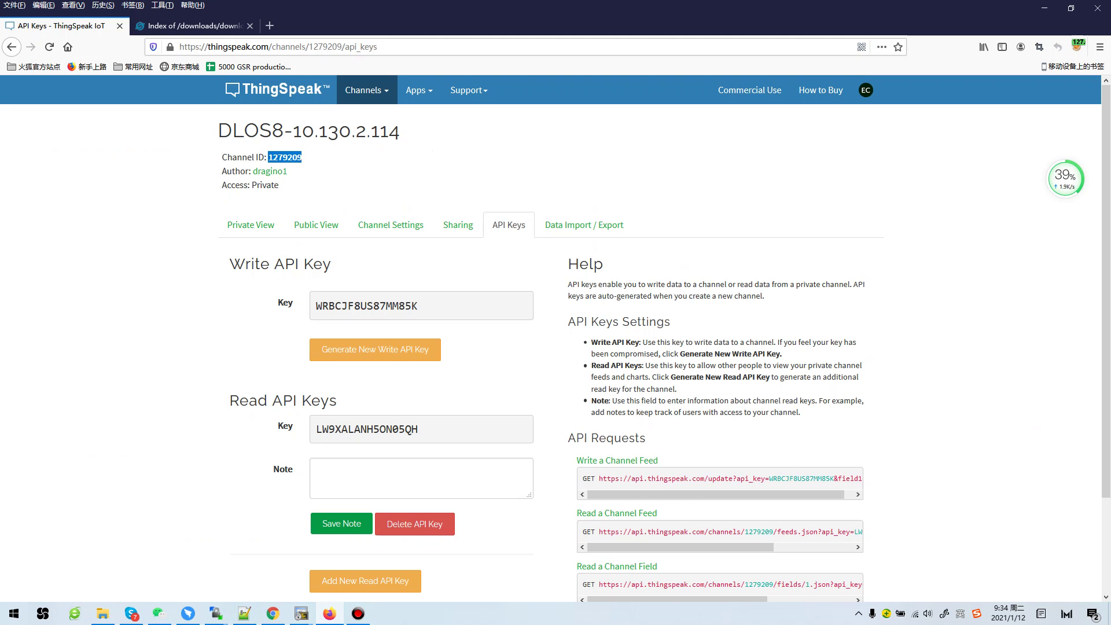
{"action": "left_click_drag", "start_coordinate": [421, 306], "coordinate": [315, 306]}
{"action": "key", "text": "ctrl+c"}
{"action": "key", "text": "alt+Tab"}
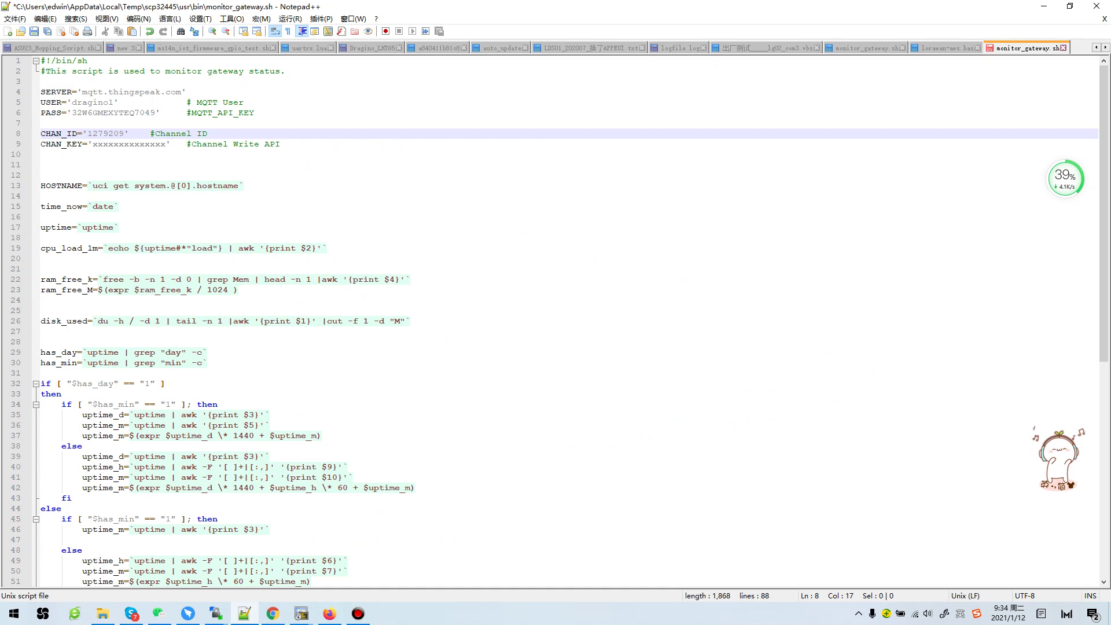
{"action": "left_click_drag", "start_coordinate": [93, 144], "coordinate": [167, 144]}
{"action": "key", "text": "ctrl+v"}
{"action": "key", "text": "ctrl+s"}
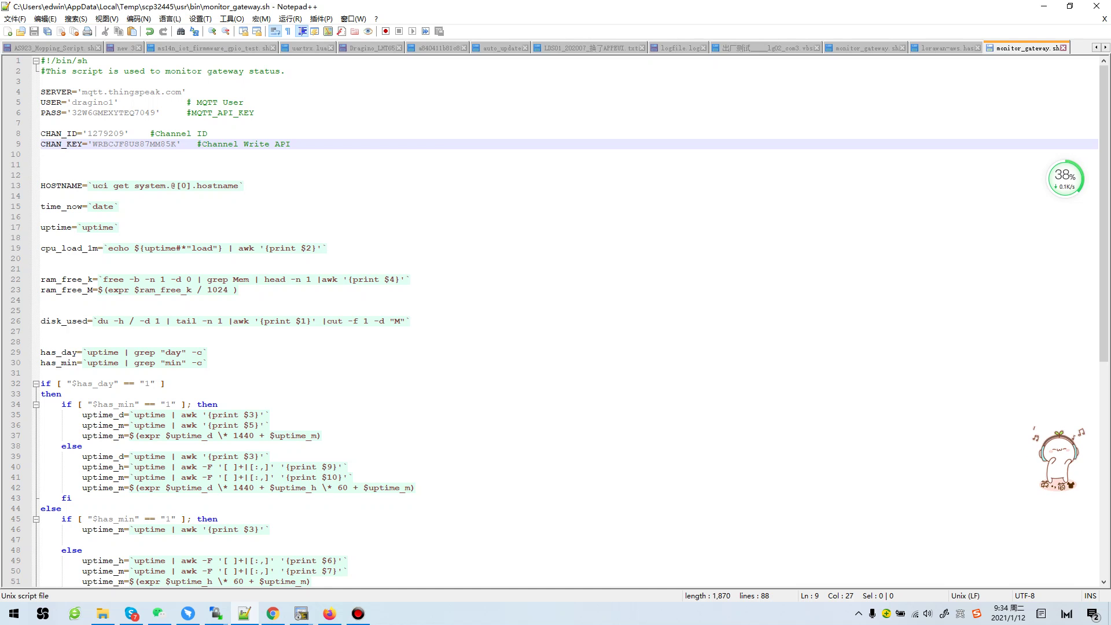
{"action": "left_click", "coordinate": [216, 614]}
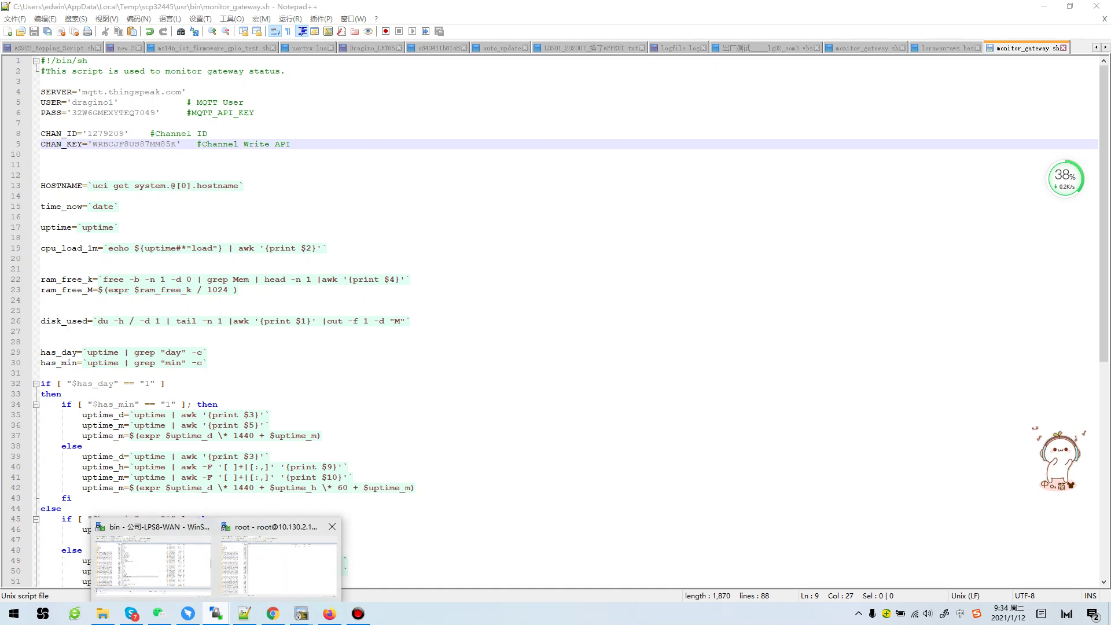
{"action": "left_click", "coordinate": [278, 556]}
{"action": "left_click", "coordinate": [156, 561]}
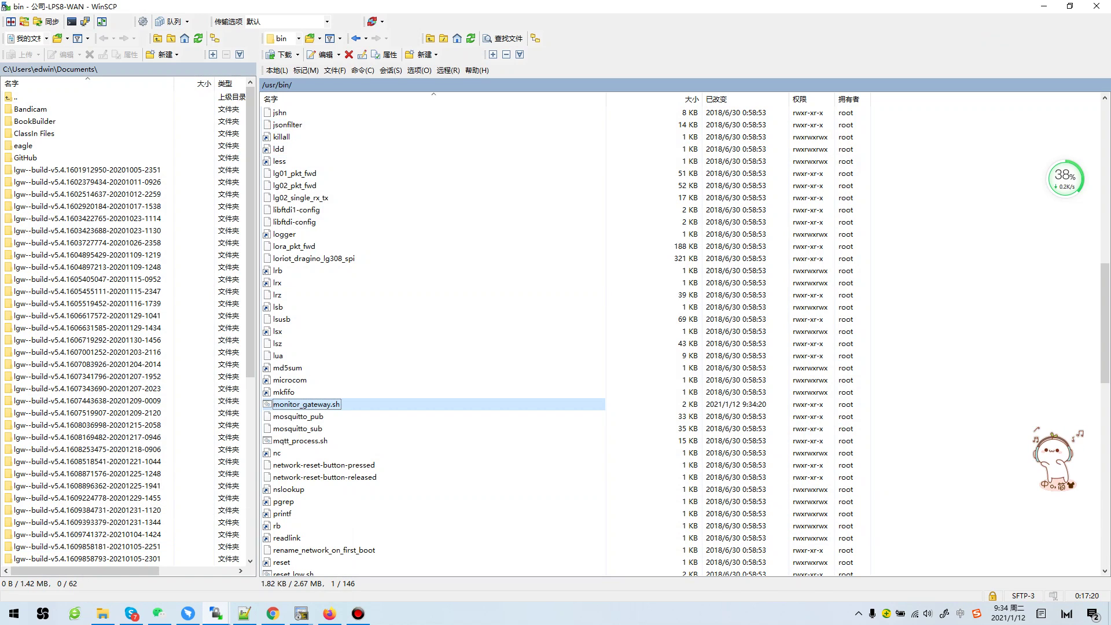
{"action": "left_click", "coordinate": [278, 560]}
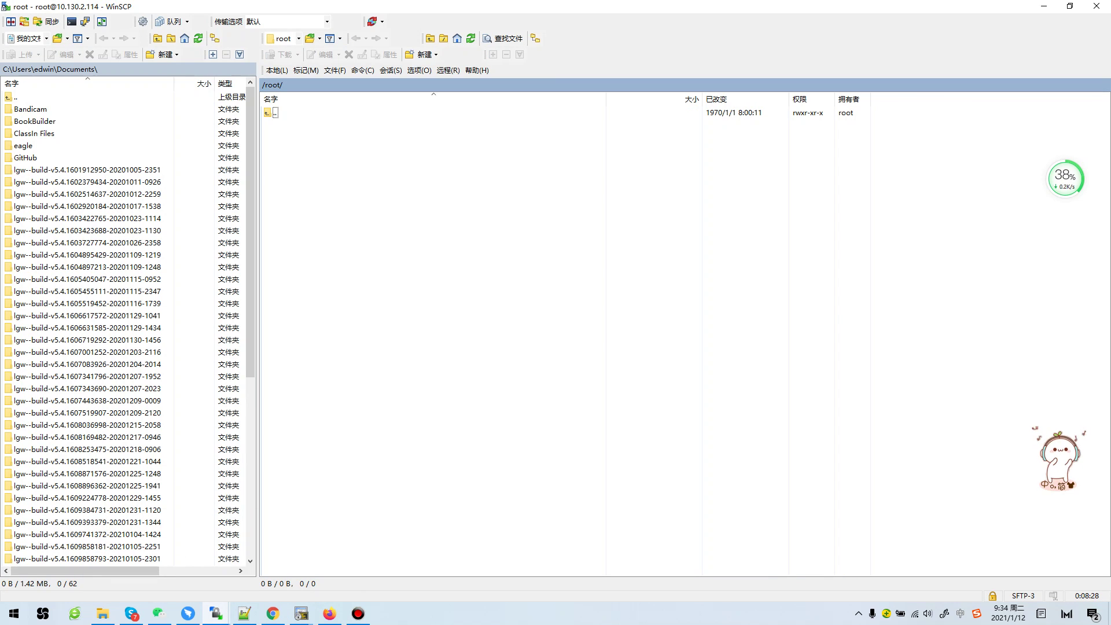
- Navigate into the gateway's /etc/crontabs folder
{"action": "double_click", "coordinate": [278, 148]}
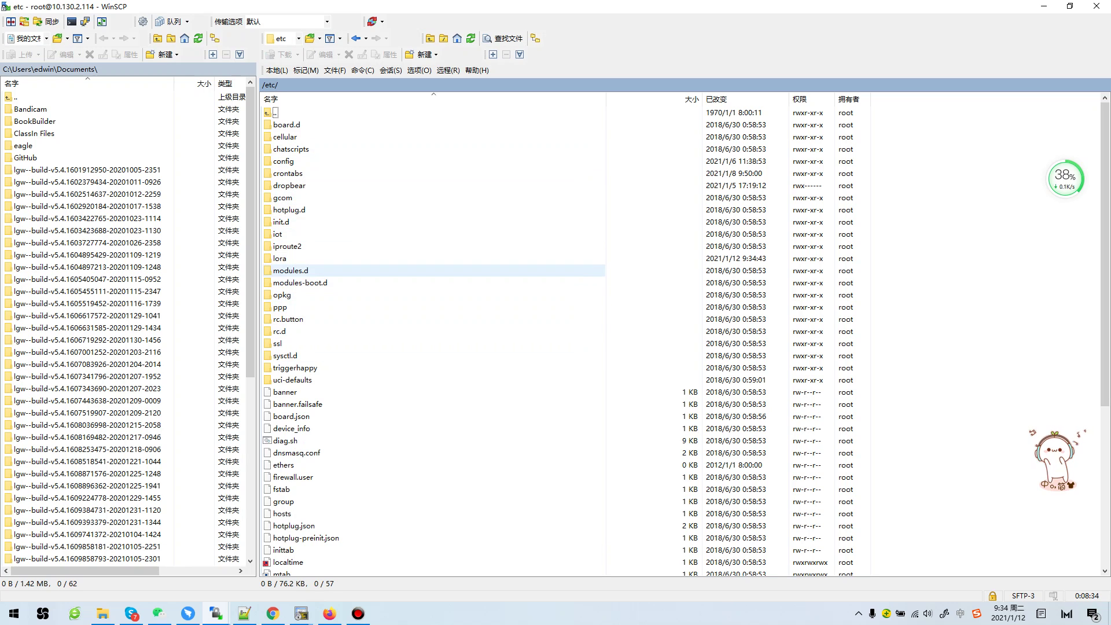
{"action": "double_click", "coordinate": [287, 174]}
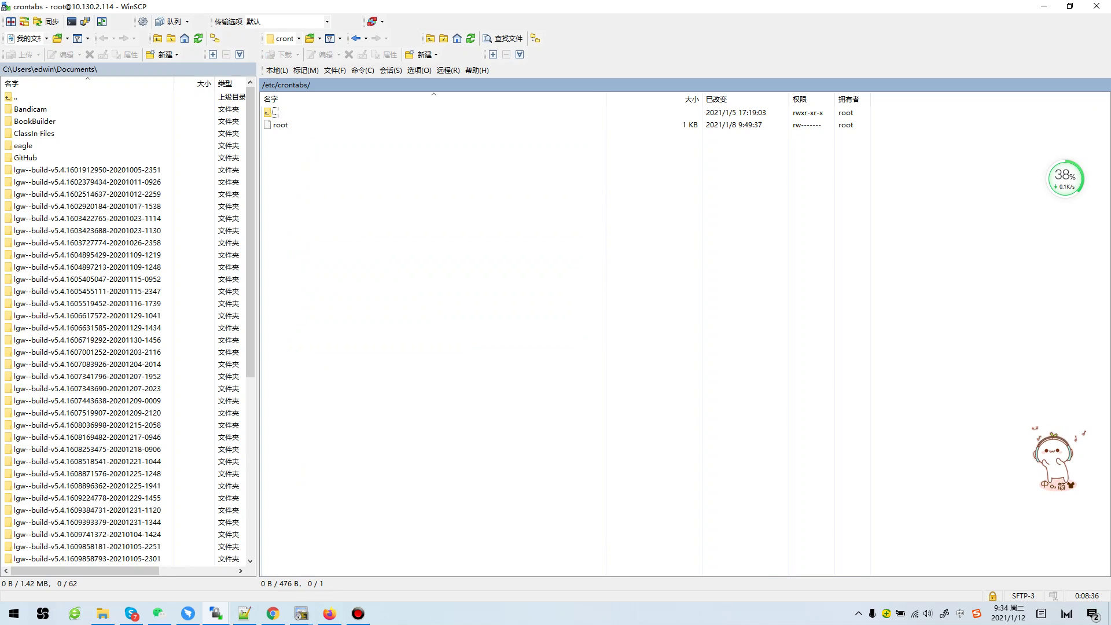
- Review the root crontab's */20 line running /usr/bin/monitor_gateway.sh and copy its command
{"action": "left_click", "coordinate": [280, 126]}
{"action": "double_click", "coordinate": [281, 125]}
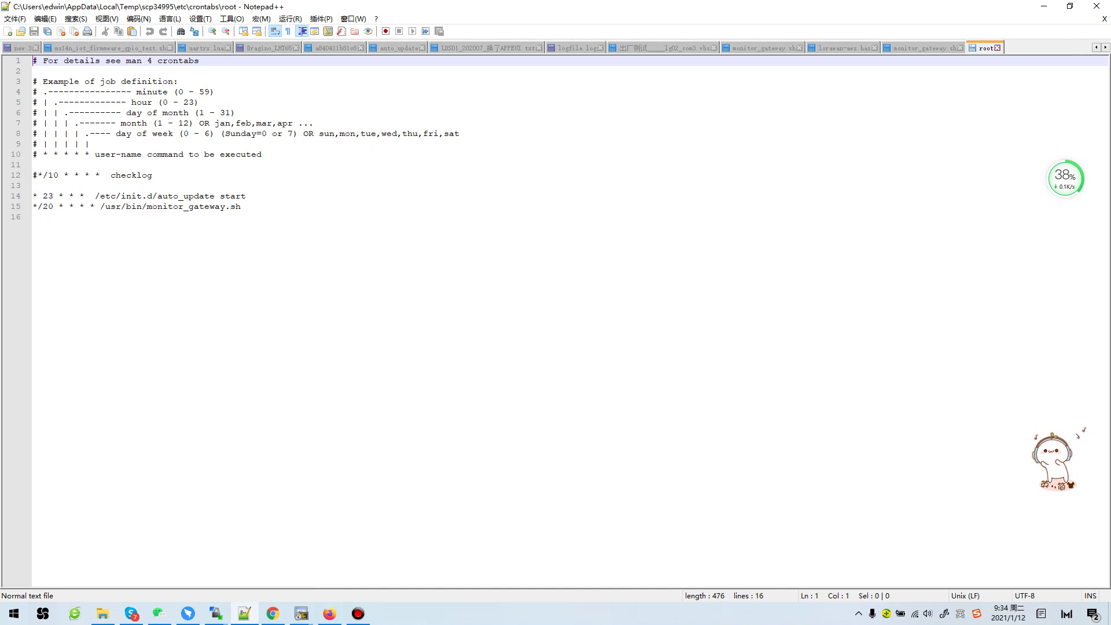
{"action": "left_click_drag", "start_coordinate": [242, 207], "coordinate": [32, 207]}
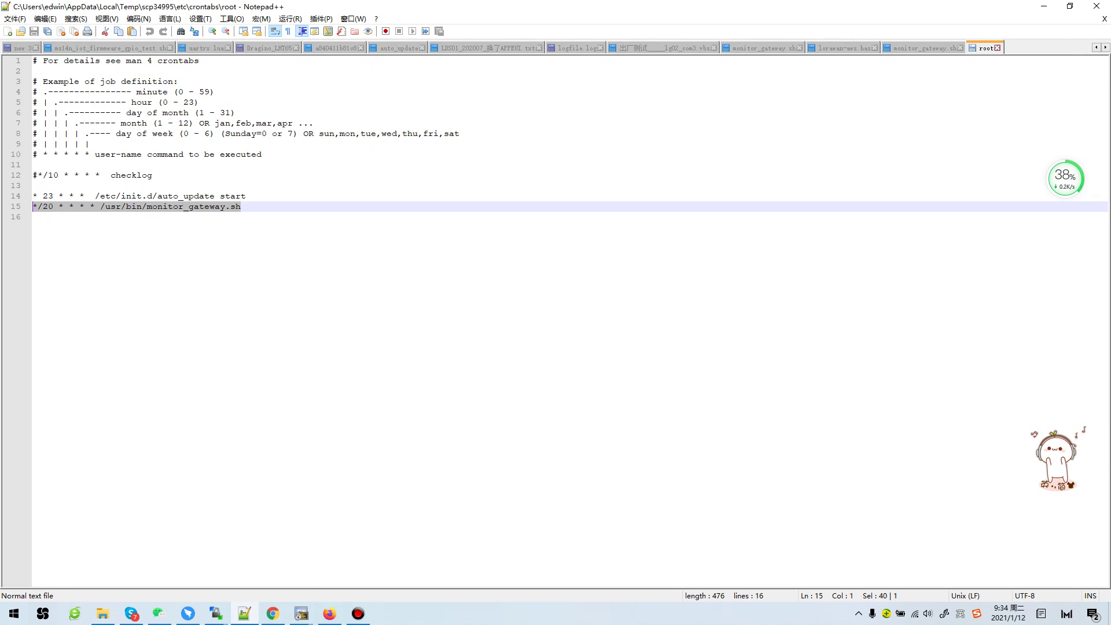
{"action": "key", "text": "ctrl+c"}
{"action": "left_click", "coordinate": [73, 207]}
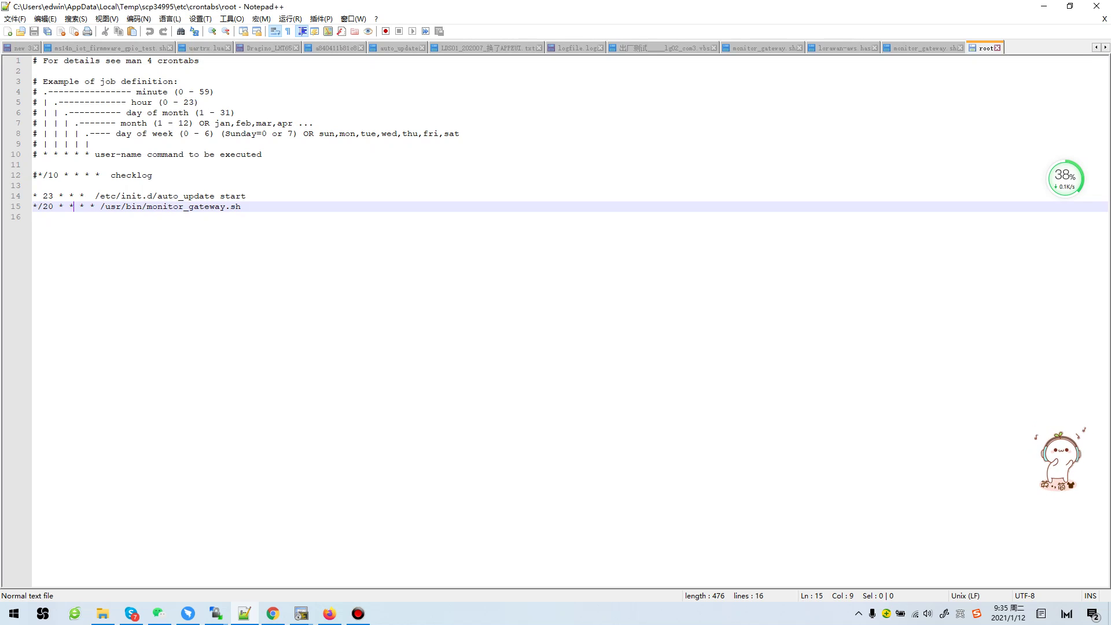
{"action": "left_click_drag", "start_coordinate": [241, 207], "coordinate": [33, 207]}
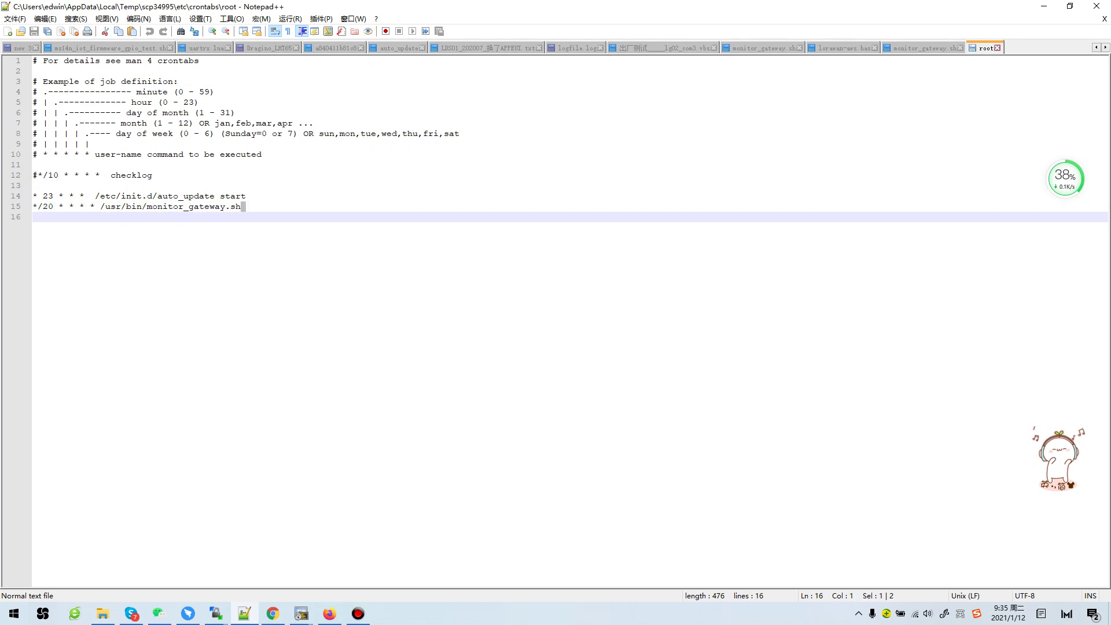
{"action": "key", "text": "Down"}
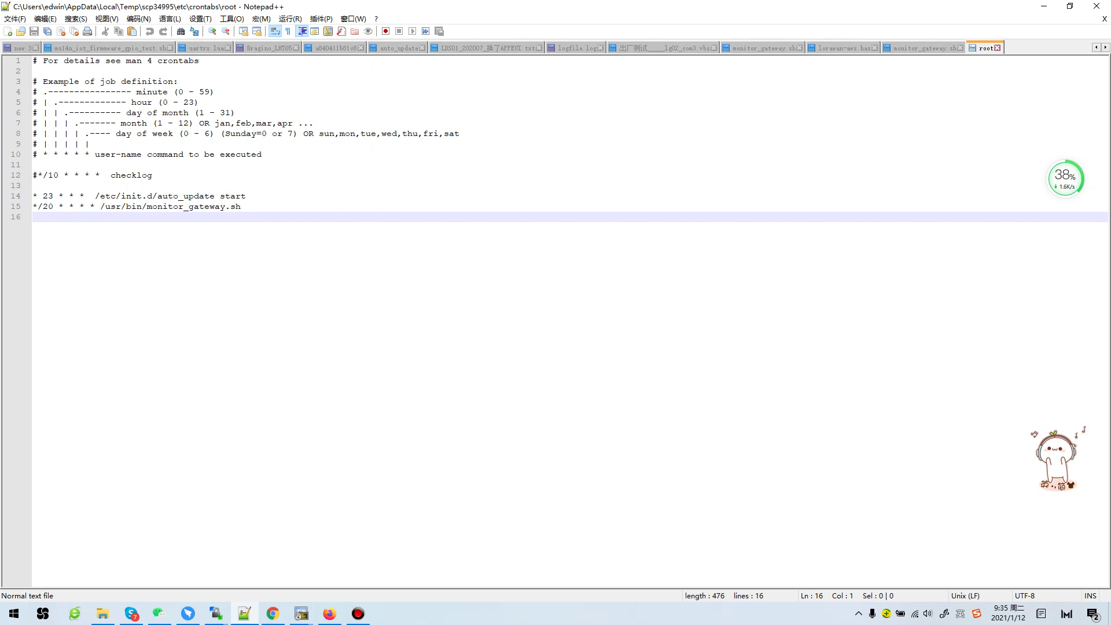
- Show the DLOS8-10.130.2.114 channel's Private View with its six field charts
{"action": "left_click", "coordinate": [329, 614]}
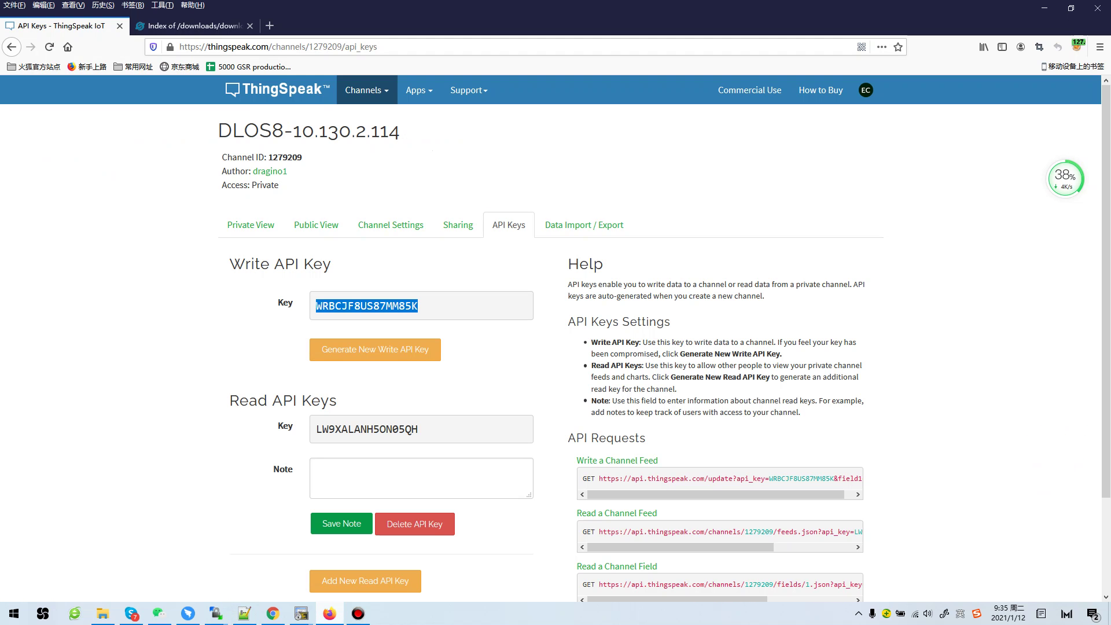
{"action": "left_click", "coordinate": [251, 224]}
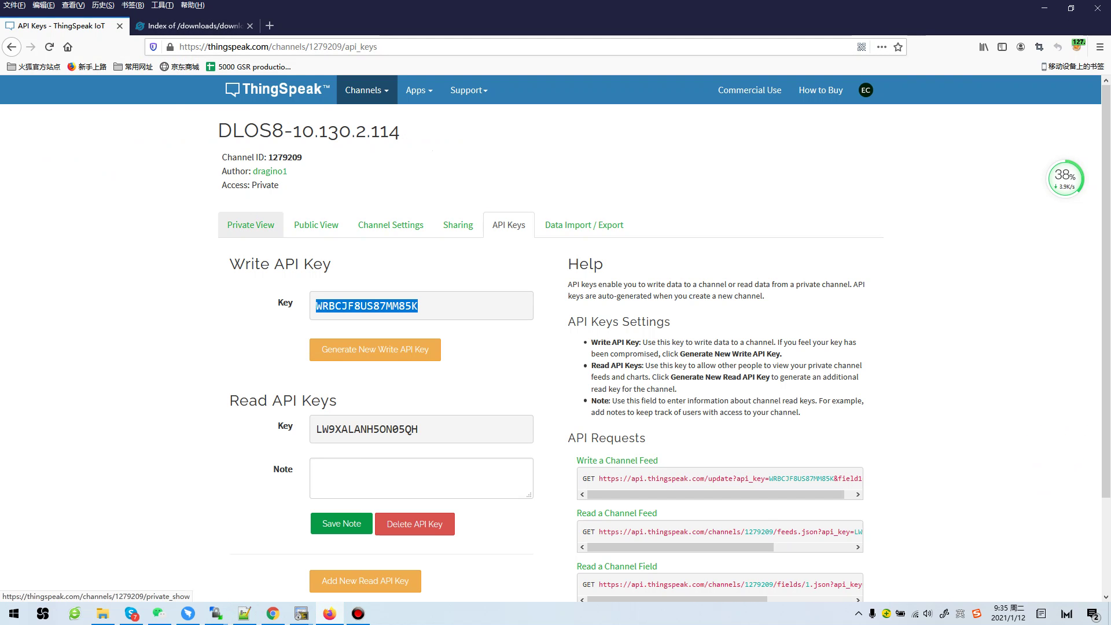
{"action": "scroll", "coordinate": [555, 348], "scroll_direction": "down", "scroll_amount": 3}
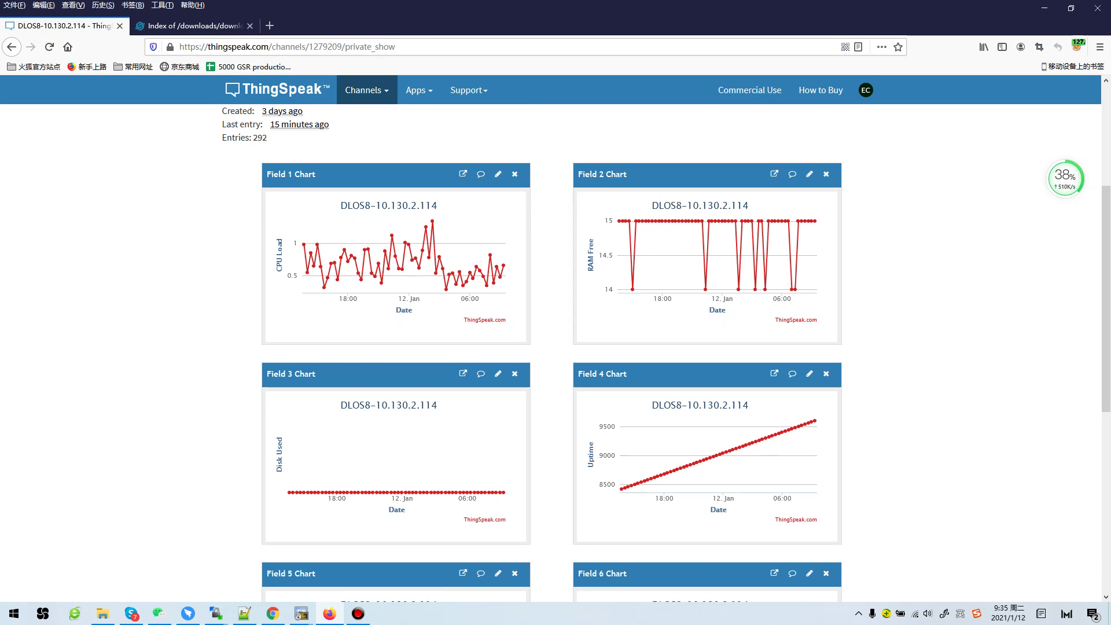
{"action": "scroll", "coordinate": [556, 348], "scroll_direction": "up", "scroll_amount": 3}
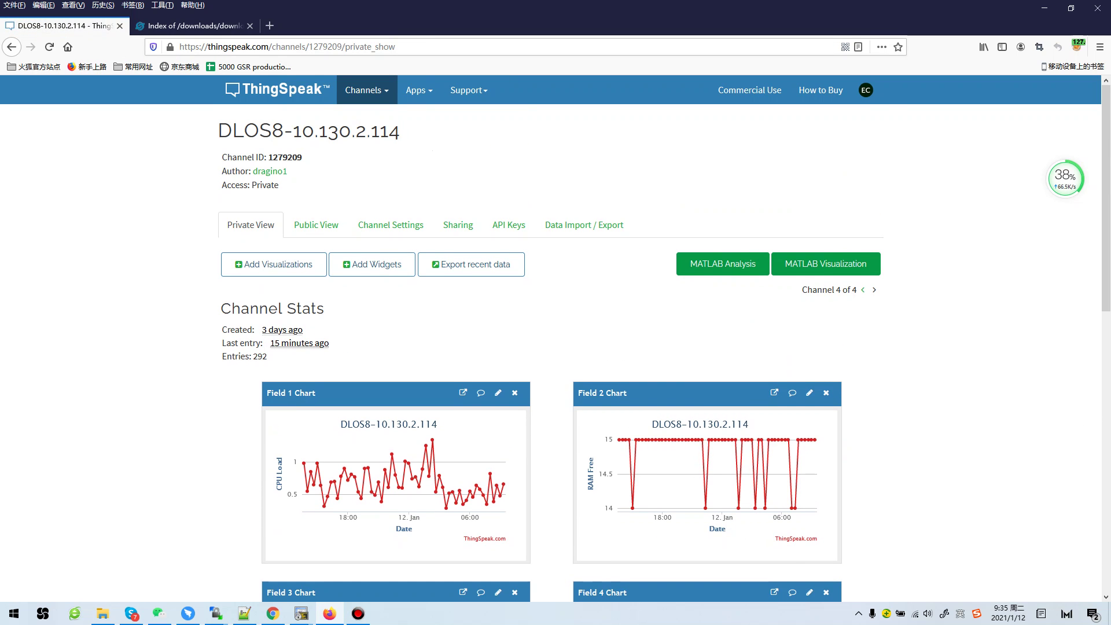
{"action": "scroll", "coordinate": [557, 347], "scroll_direction": "down", "scroll_amount": 3}
{"action": "scroll", "coordinate": [556, 347], "scroll_direction": "down", "scroll_amount": 3}
{"action": "scroll", "coordinate": [557, 348], "scroll_direction": "down", "scroll_amount": 3}
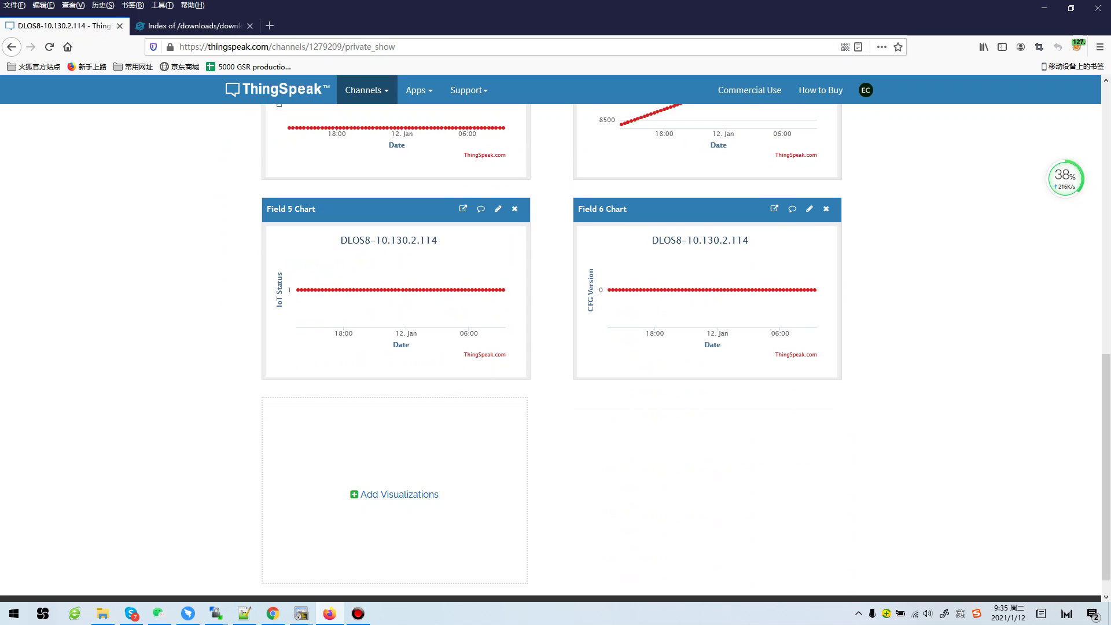